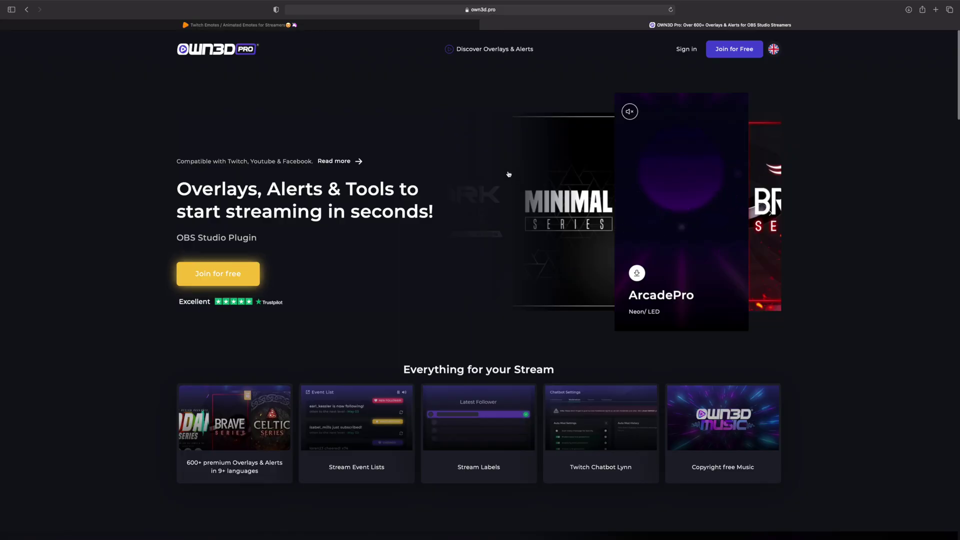
Browse the OWN3D Pro landing page and its overlay library
scroll(508, 174, down, 4)
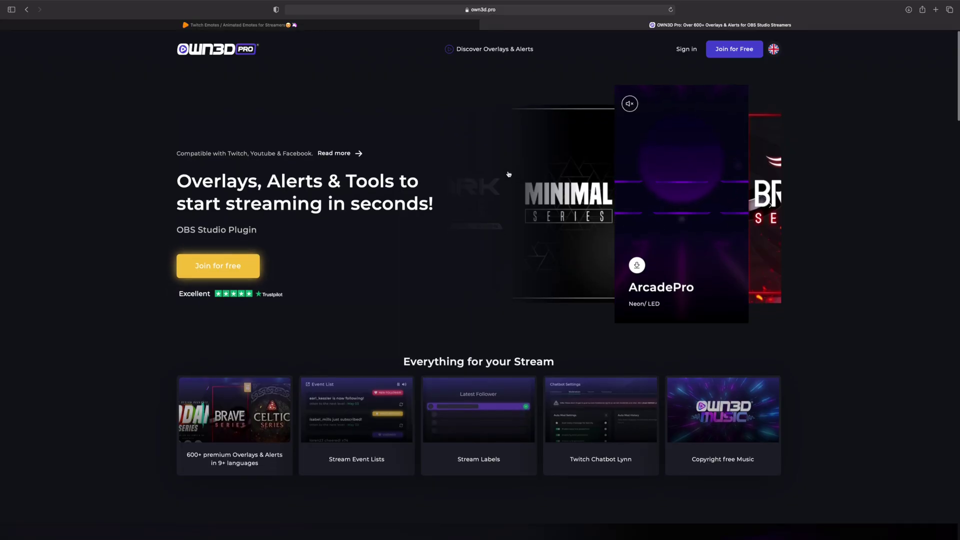
scroll(508, 174, down, 15)
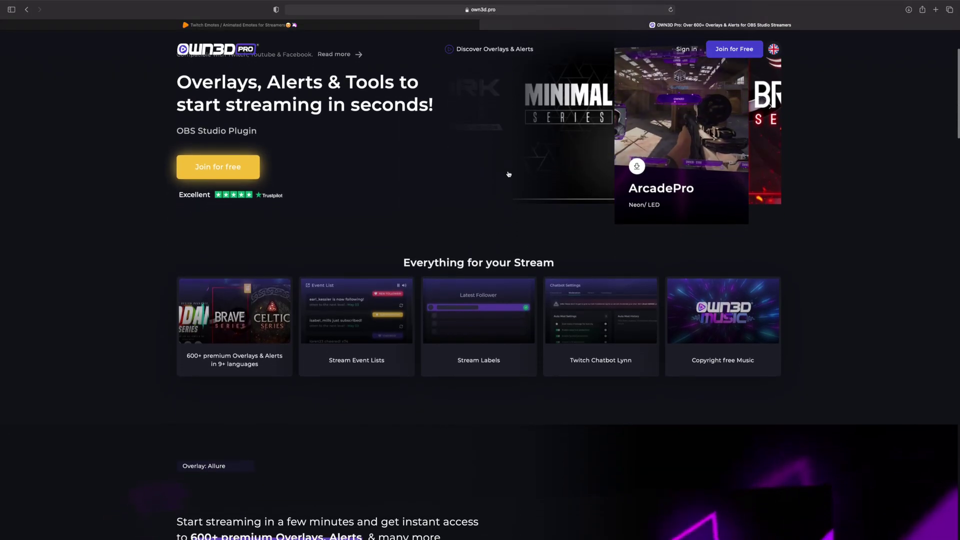
scroll(871, 352, down, 1)
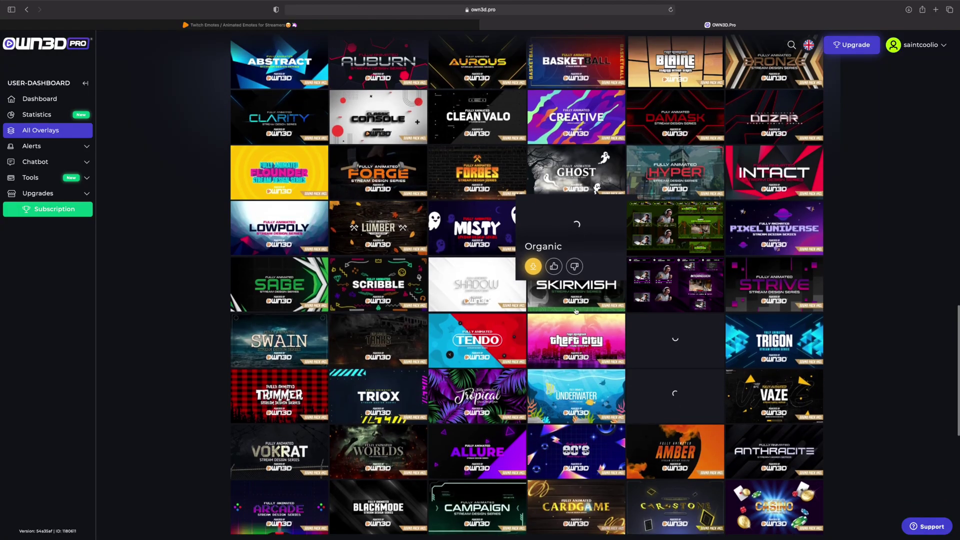
scroll(576, 311, down, 5)
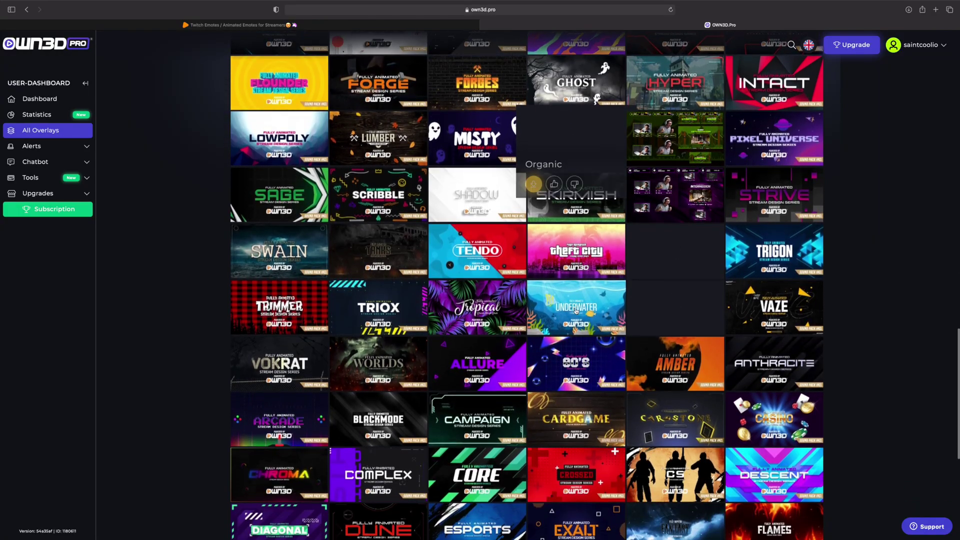
scroll(576, 311, down, 8)
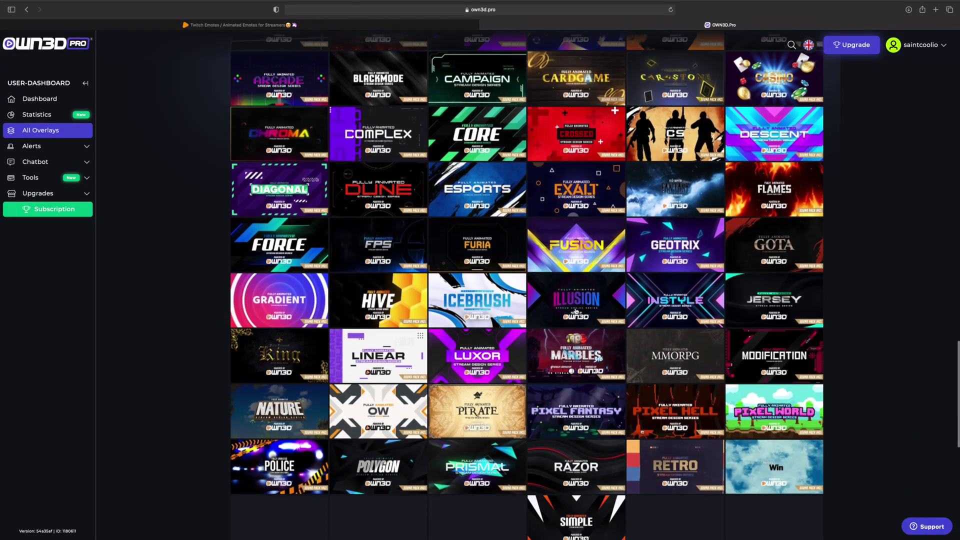
scroll(576, 311, down, 8)
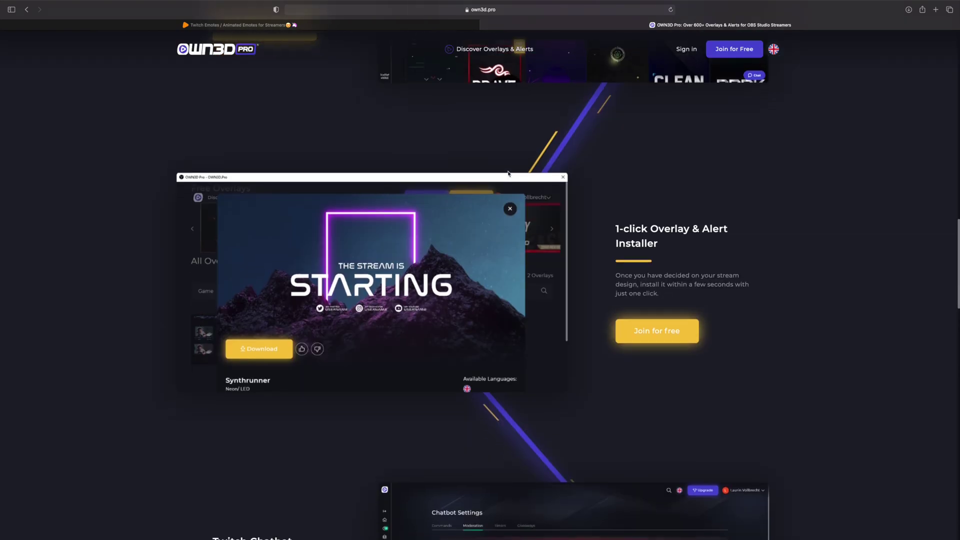
scroll(508, 173, down, 2)
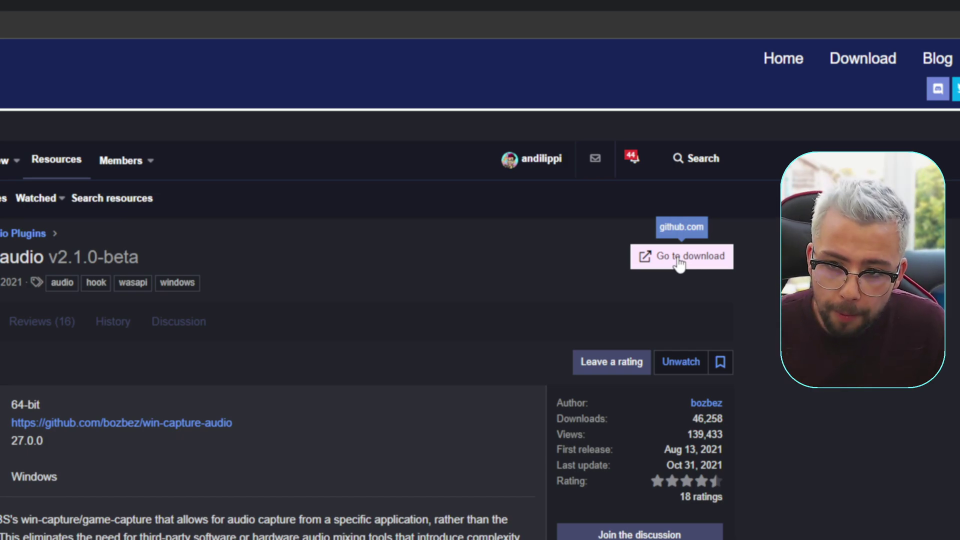
Open the GitHub download page for the win-capture-audio v2.1.0-beta plugin
click(679, 261)
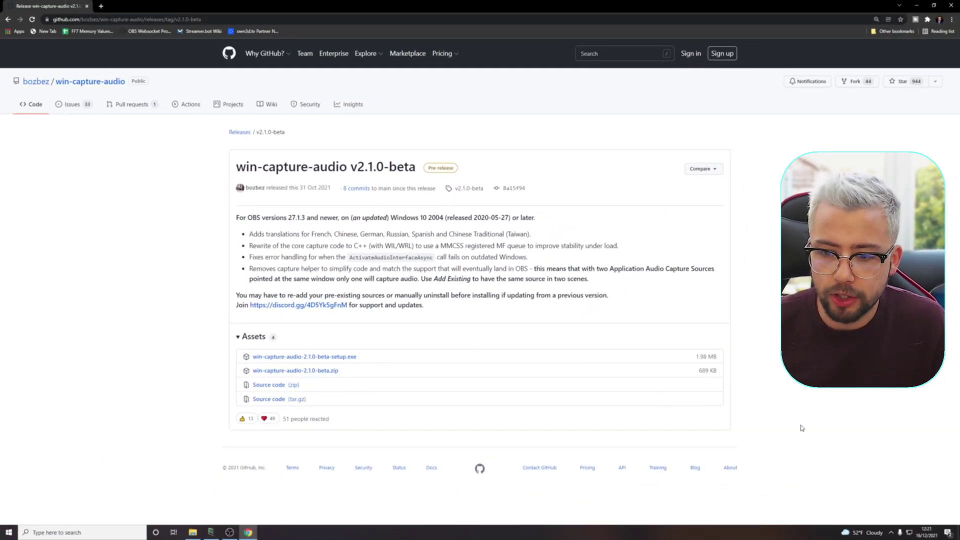
Open the Windows Volume Mixer to view the output device and application levels
click(891, 533)
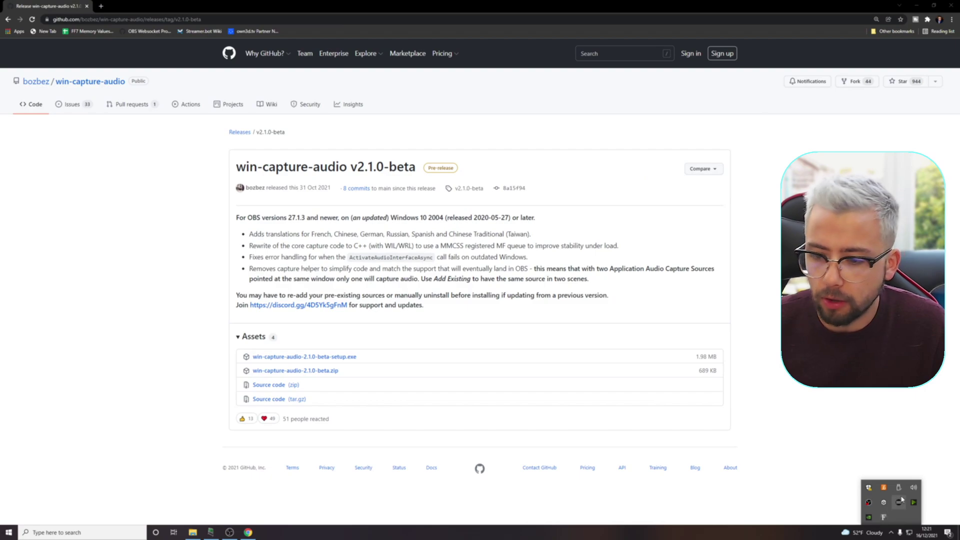
click(914, 488)
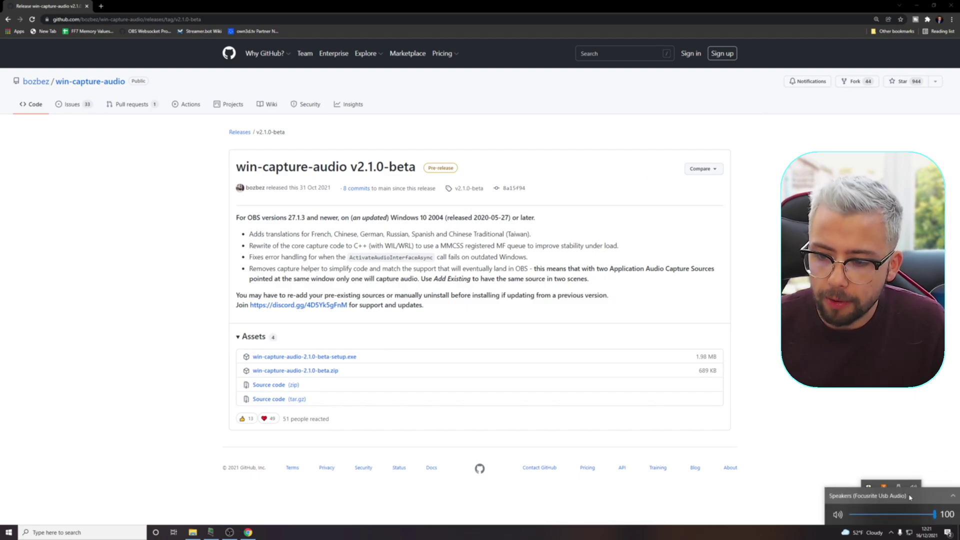
click(910, 497)
click(911, 470)
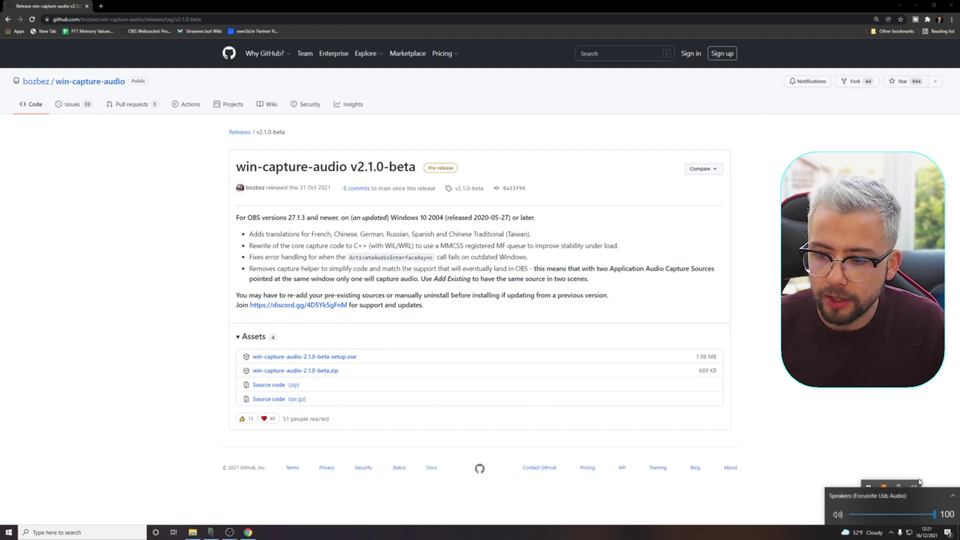
right_click(914, 487)
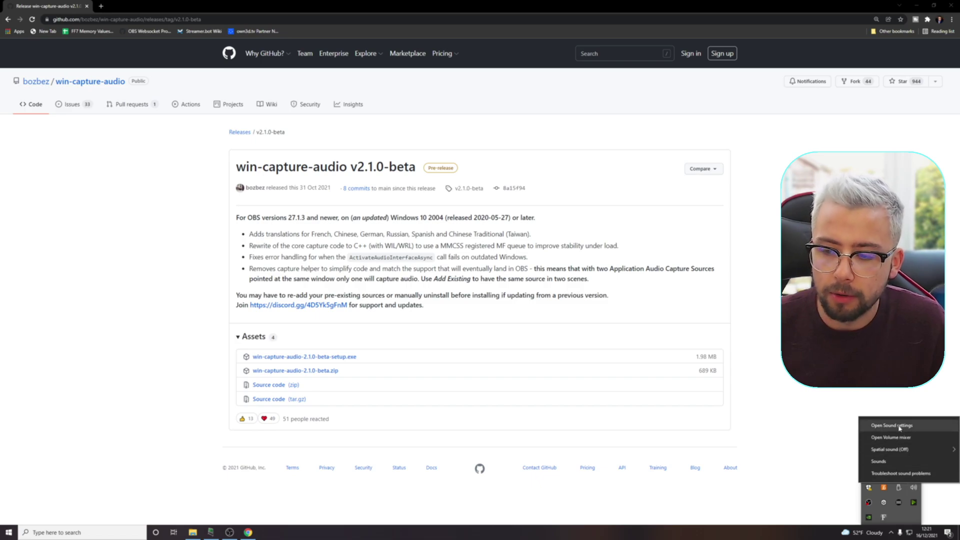
click(889, 437)
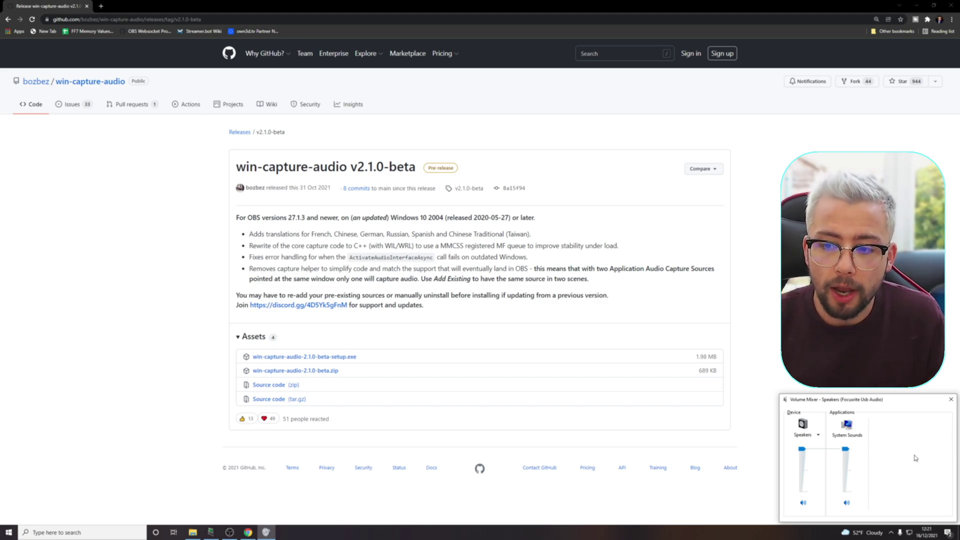
Open the Windows Sound settings full screen and go to the app volume and device preferences
click(890, 533)
right_click(914, 487)
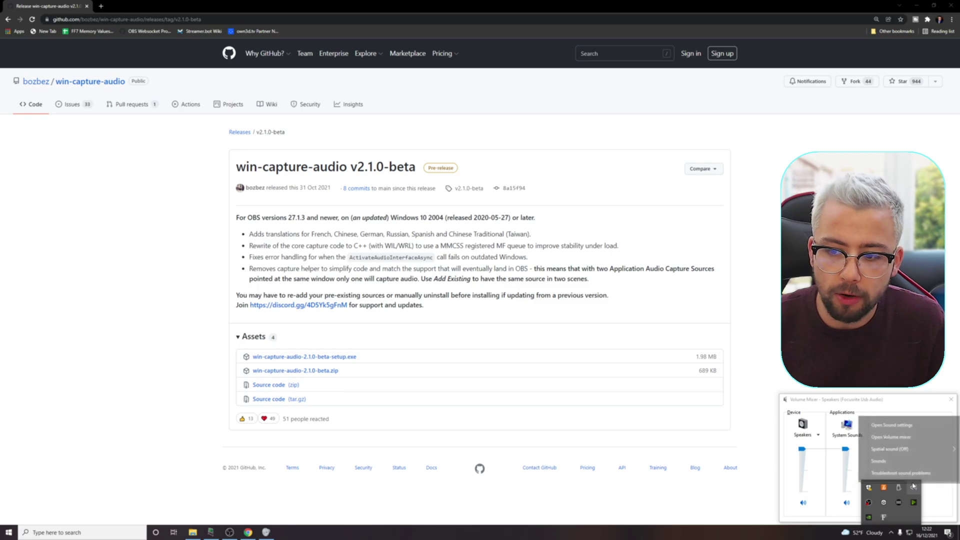
click(892, 426)
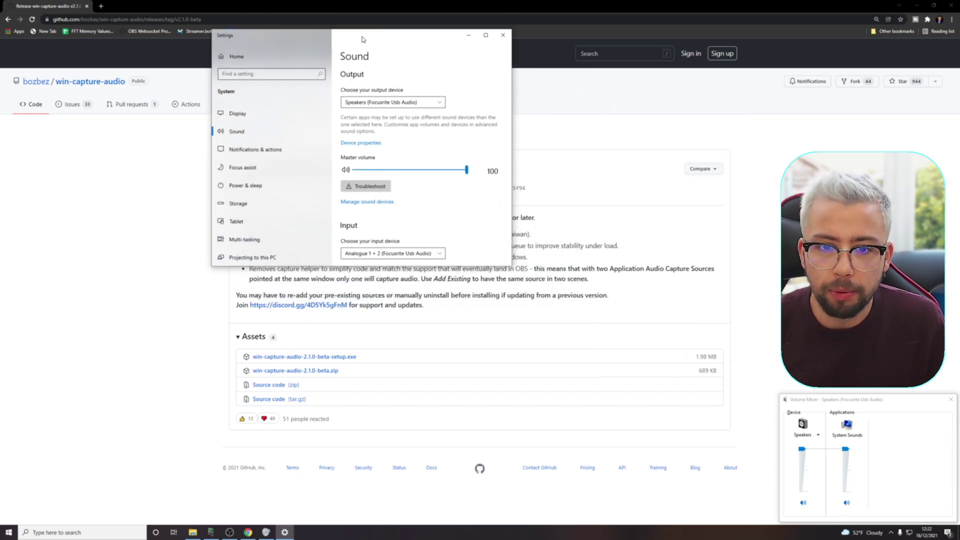
double_click(361, 34)
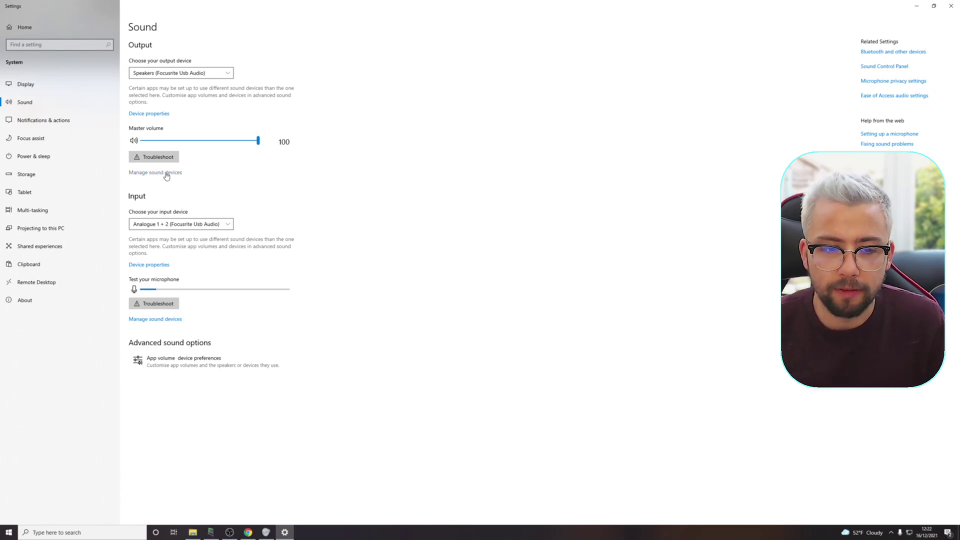
click(174, 361)
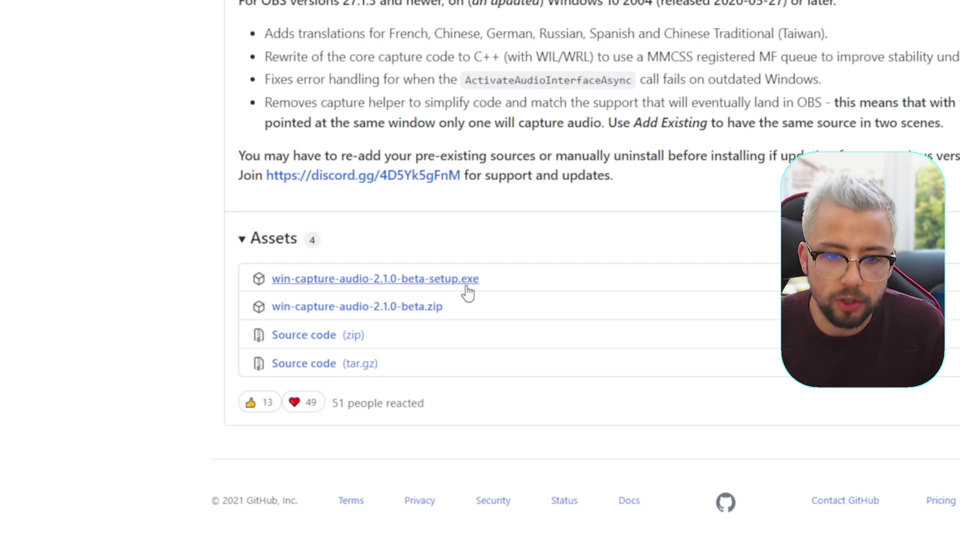
Download win-capture-audio-2.1.0-beta.zip and copy the data and obs-plugins folders from the archive
scroll(440, 293, down, 1)
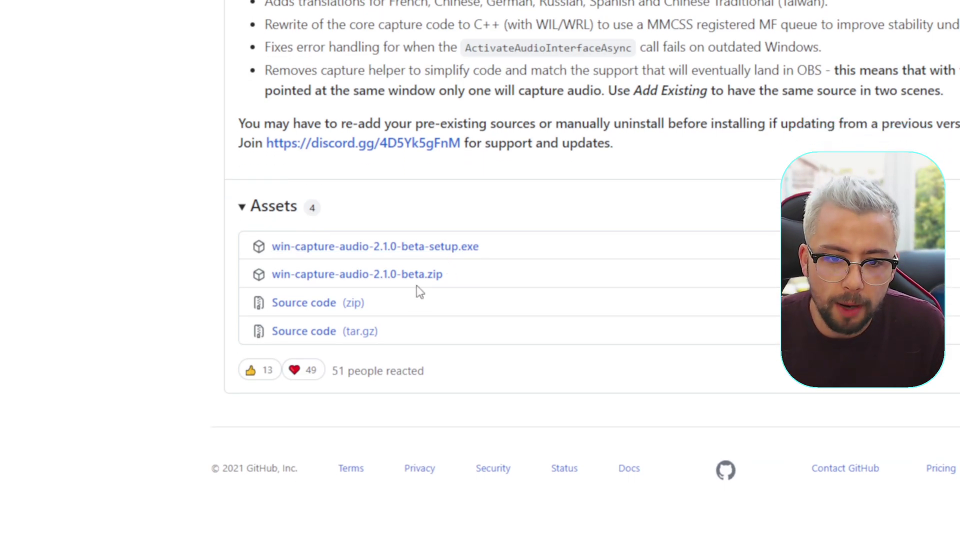
click(388, 275)
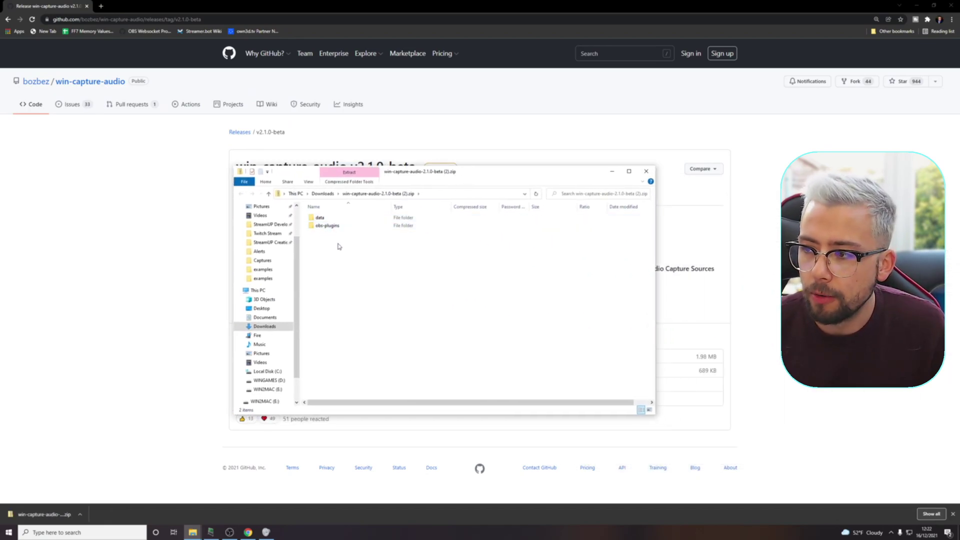
drag(338, 246, 329, 225)
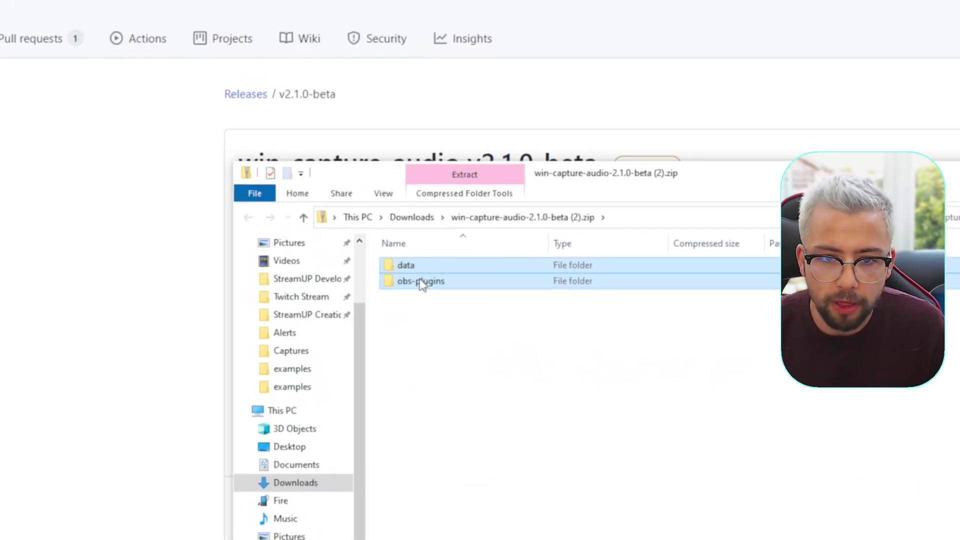
right_click(422, 284)
click(453, 336)
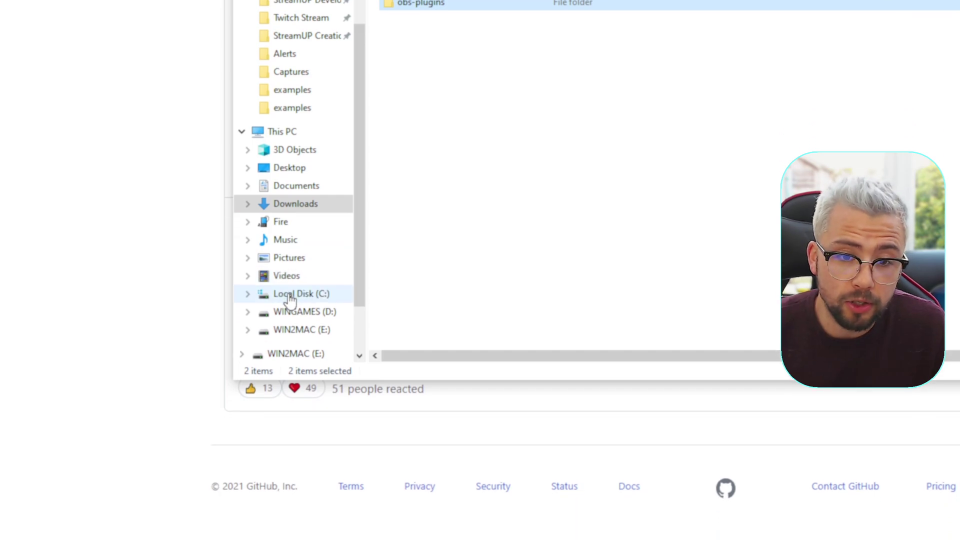
Try to paste the copied plugin folders into the obs-studio folder under Program Files on the C: drive
click(292, 295)
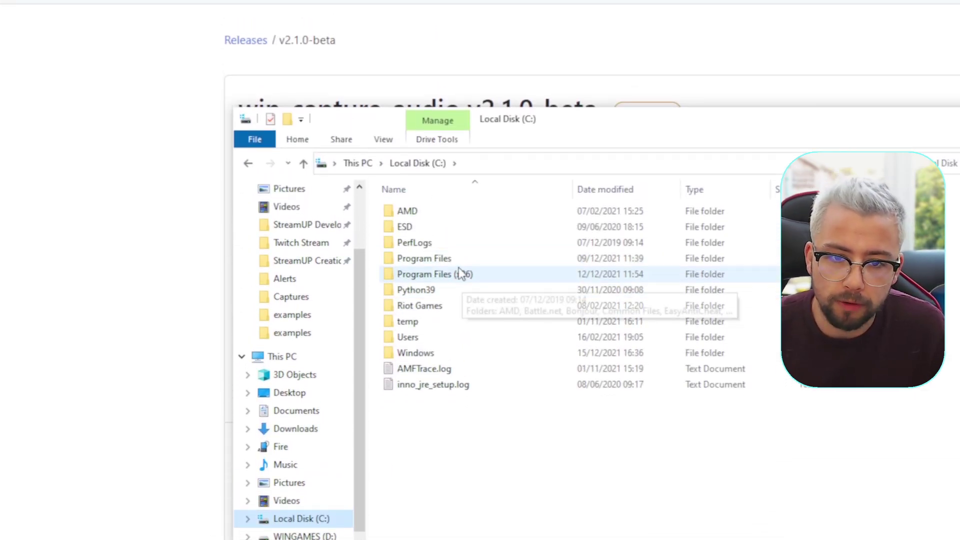
double_click(452, 260)
scroll(407, 404, down, 2)
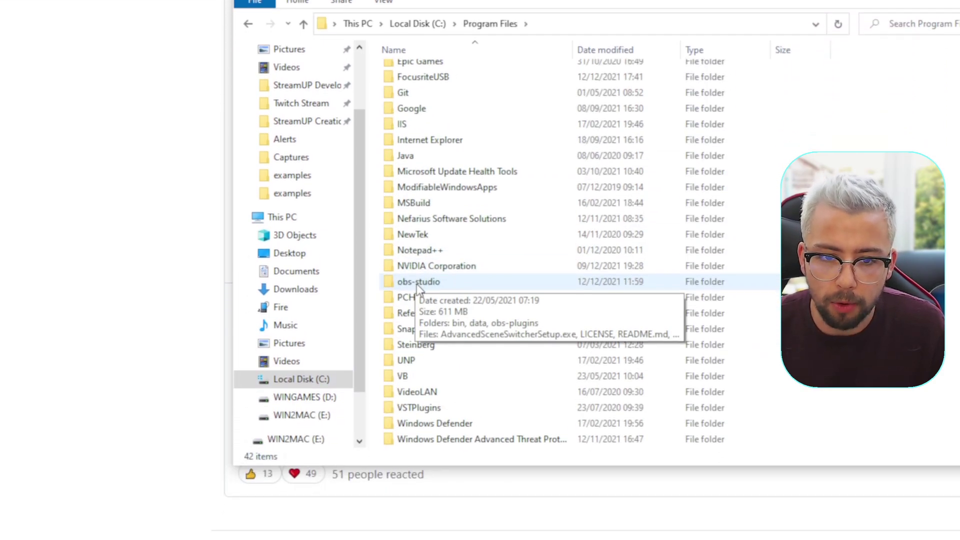
double_click(417, 282)
key(ctrl+v)
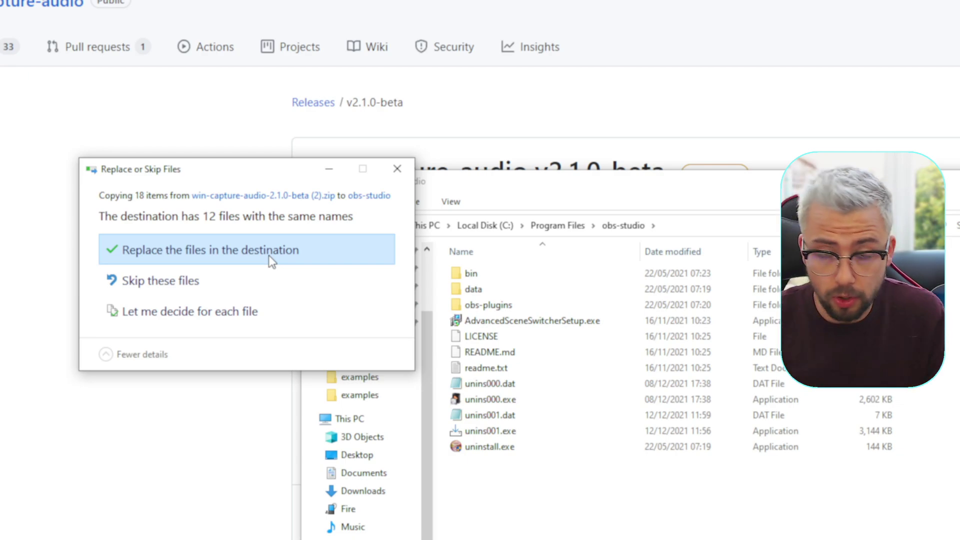
click(403, 169)
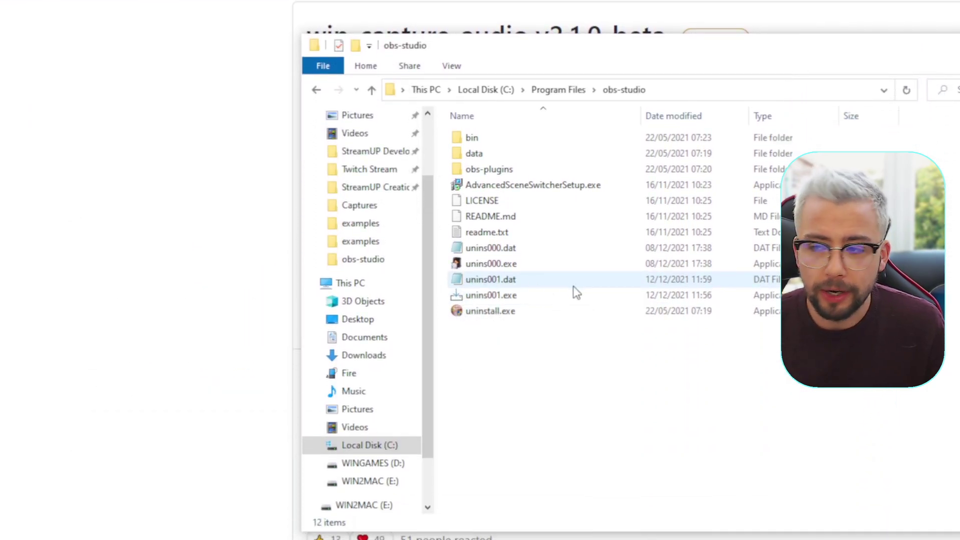
Launch the obs64 (2) copy of OBS Studio and start Discord as well
key(super)
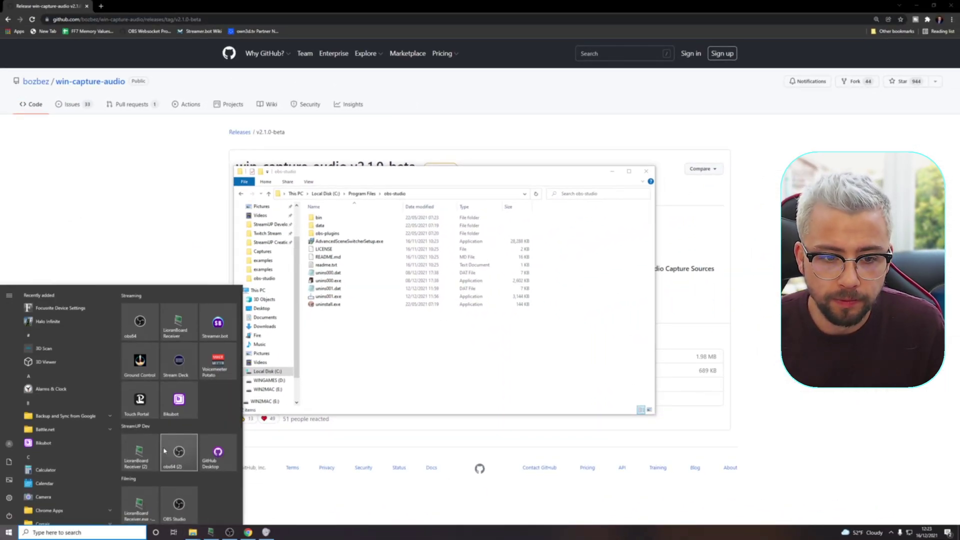
click(168, 458)
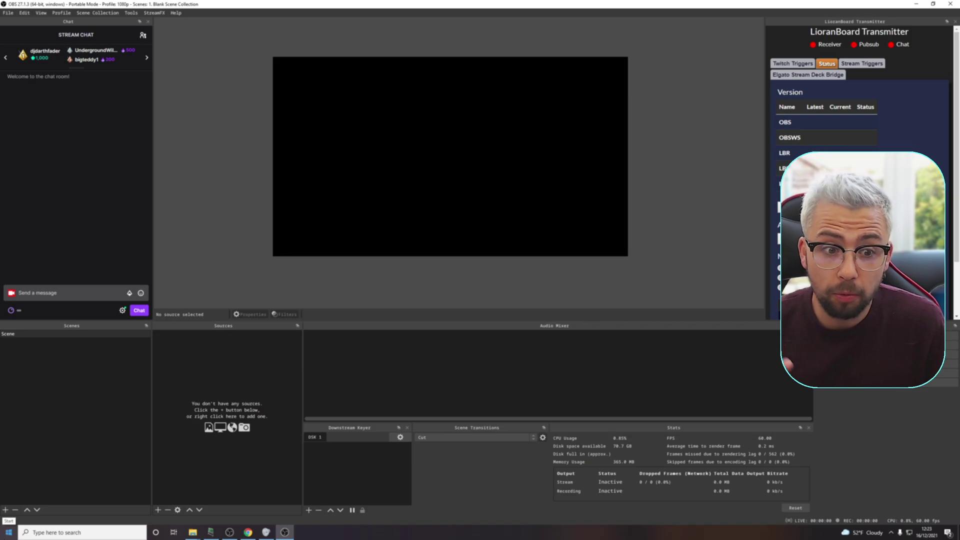
key(super)
scroll(148, 400, down, 3)
click(148, 453)
key(super)
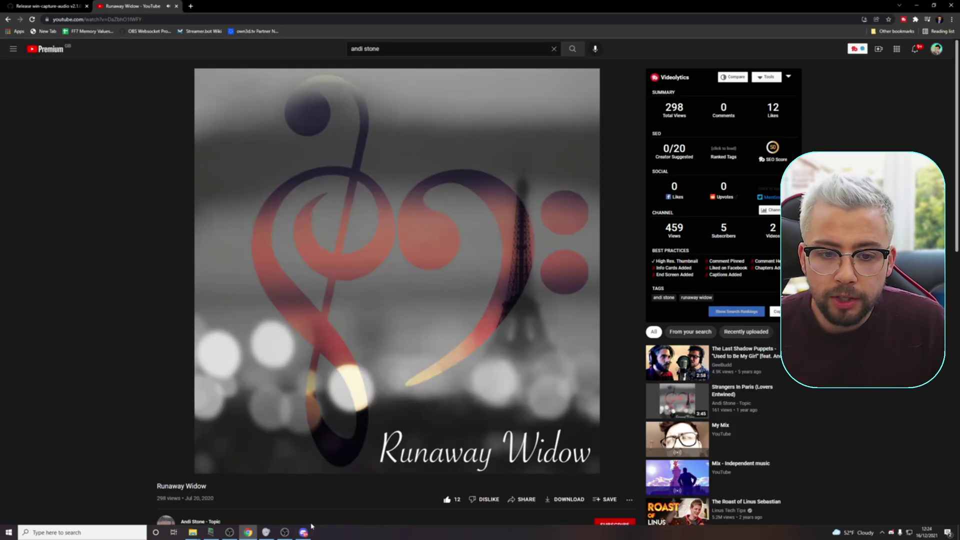
Switch to Discord and start the mic test in its Voice & video settings
click(304, 533)
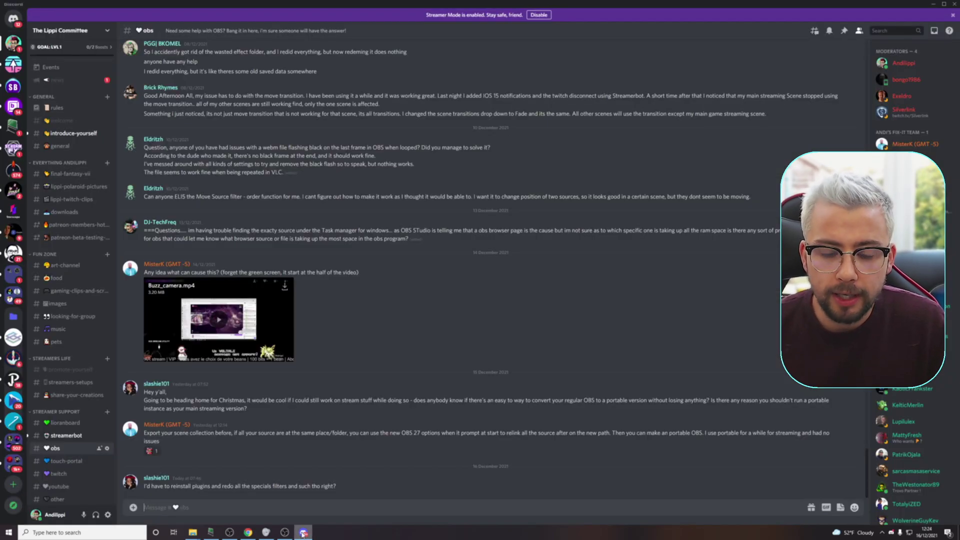
click(108, 515)
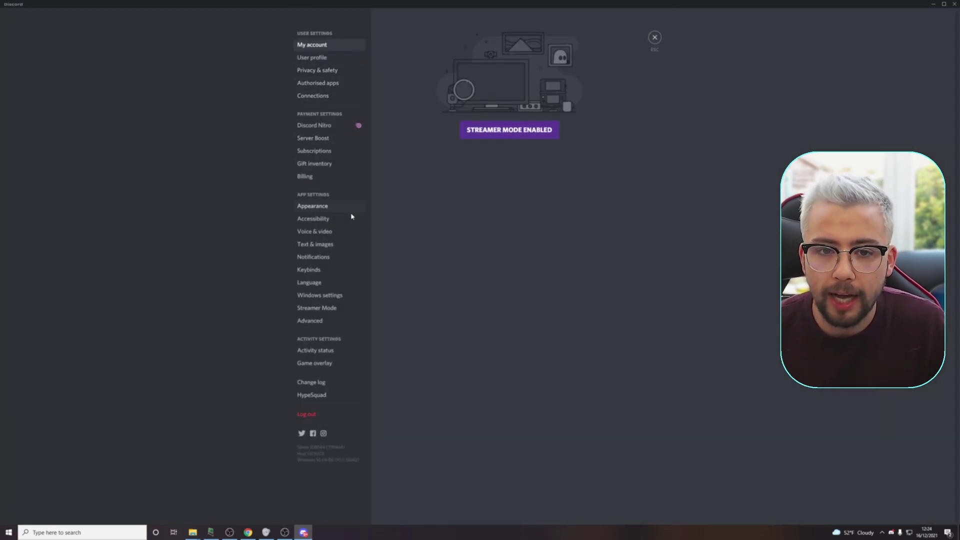
click(315, 231)
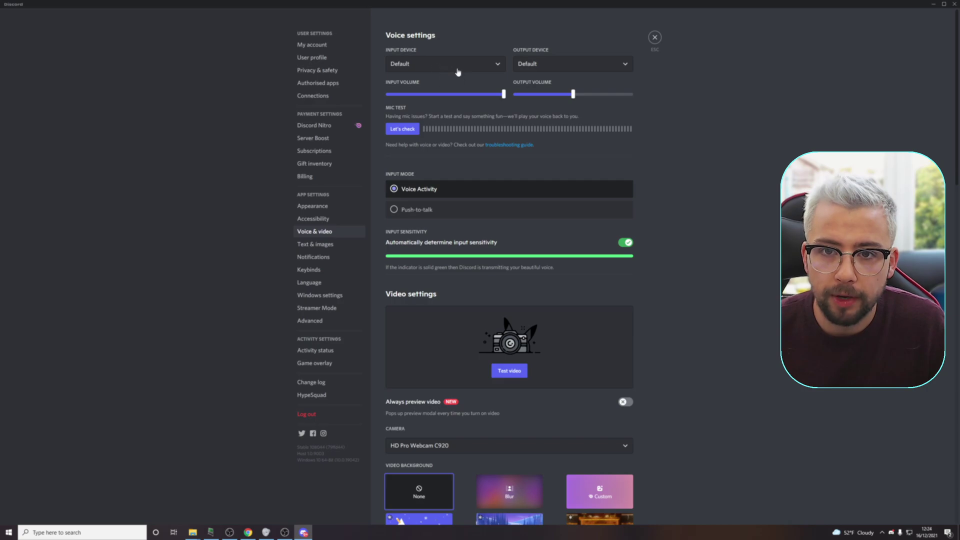
click(413, 129)
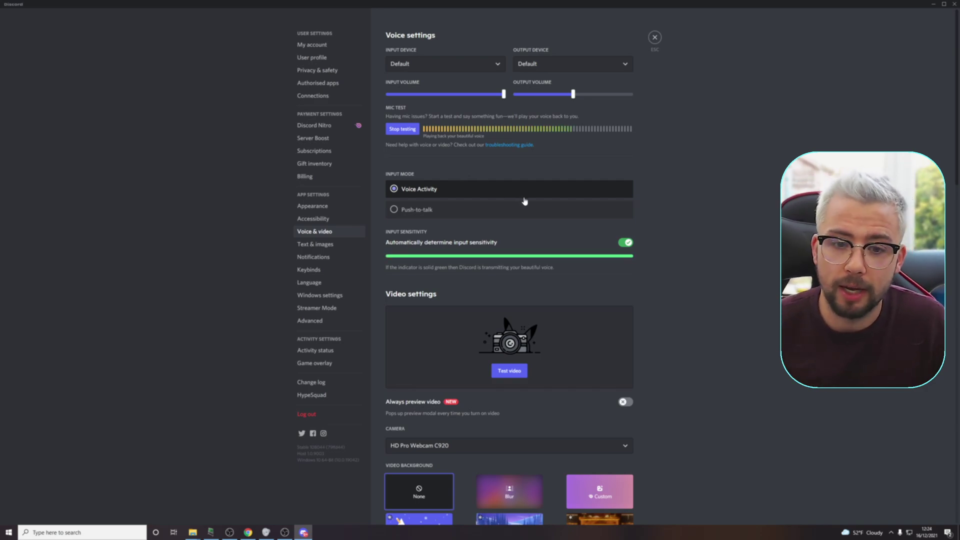
Switch to OBS, add an Application Audio Output Capture source named Google Chrome for the chrome.exe YouTube window, and lower its volume to -18.5 dB
click(284, 532)
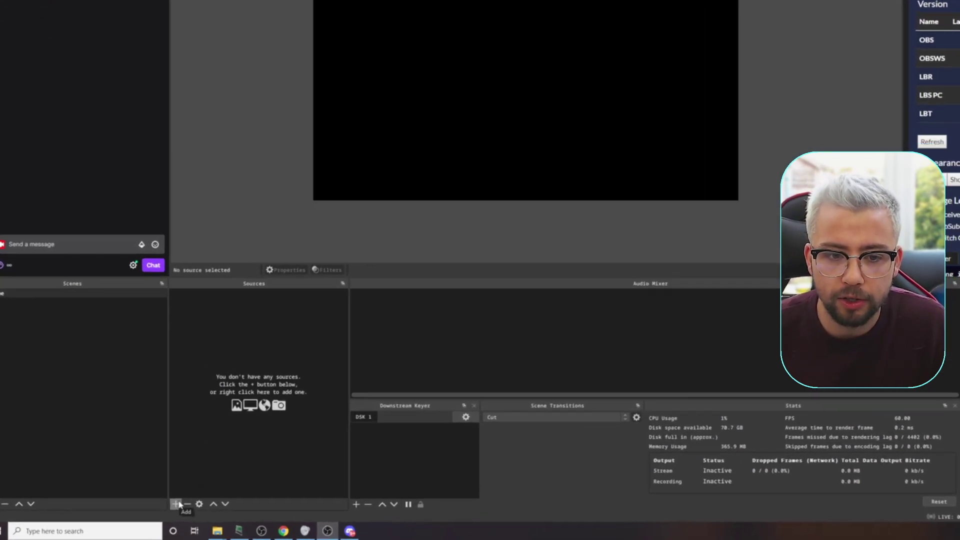
click(158, 510)
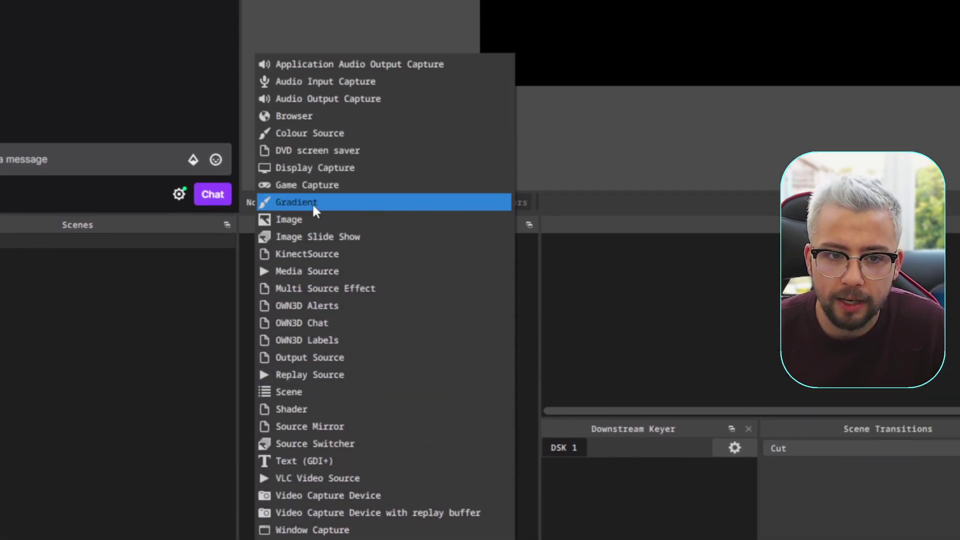
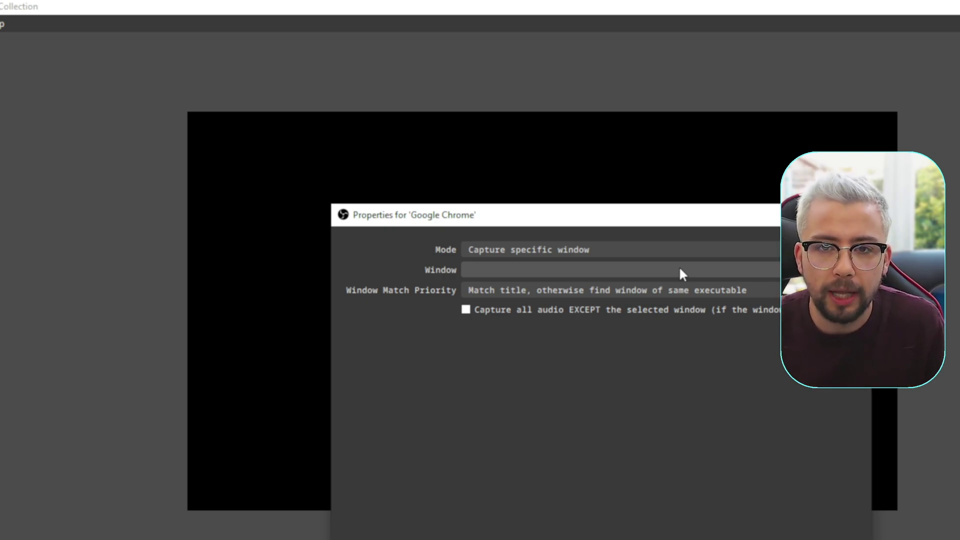
click(680, 269)
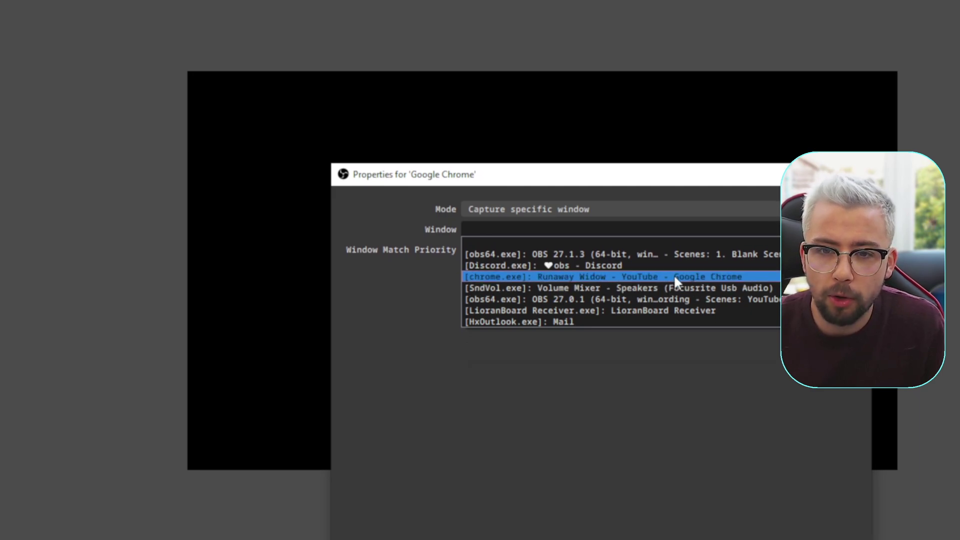
click(622, 277)
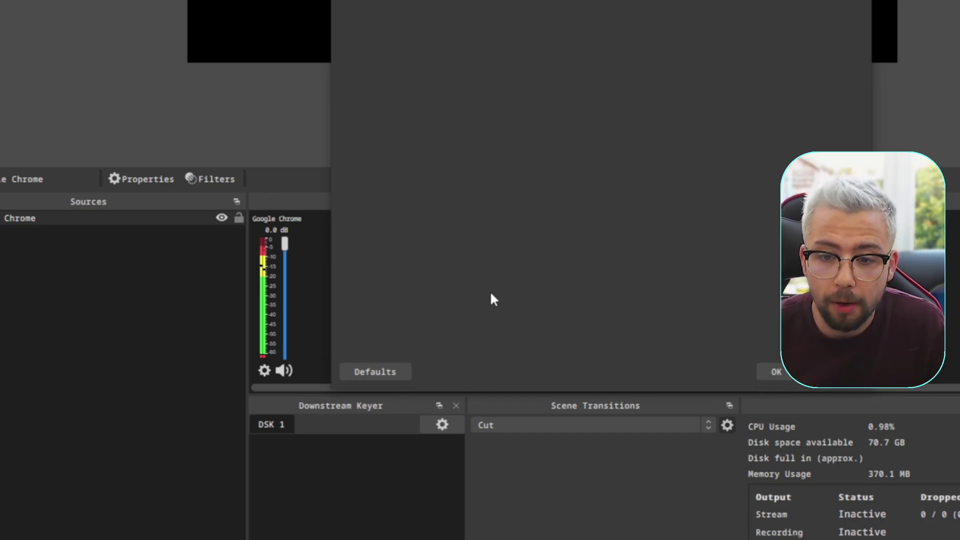
click(776, 373)
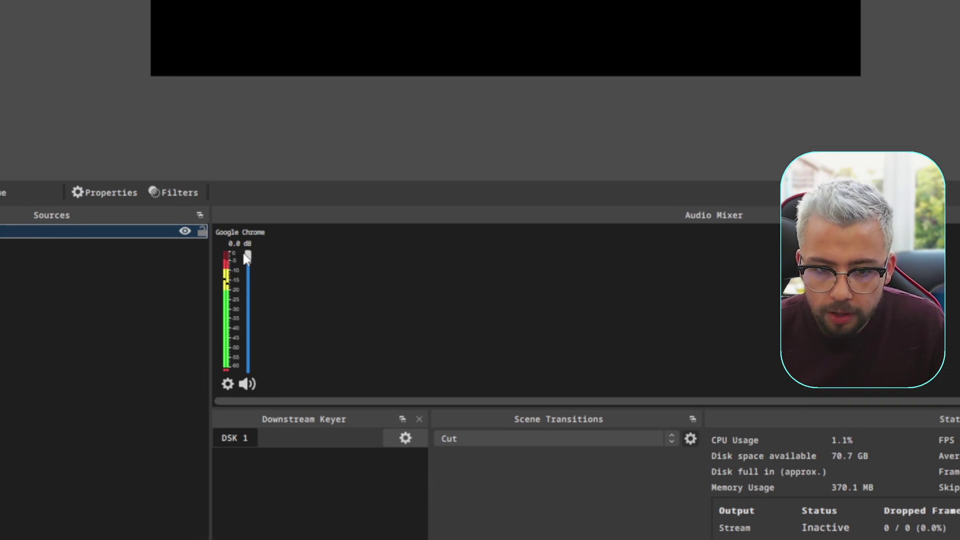
drag(259, 260, 270, 320)
mouse_move(271, 286)
mouse_down()
mouse_move(262, 250)
mouse_move(264, 283)
mouse_up()
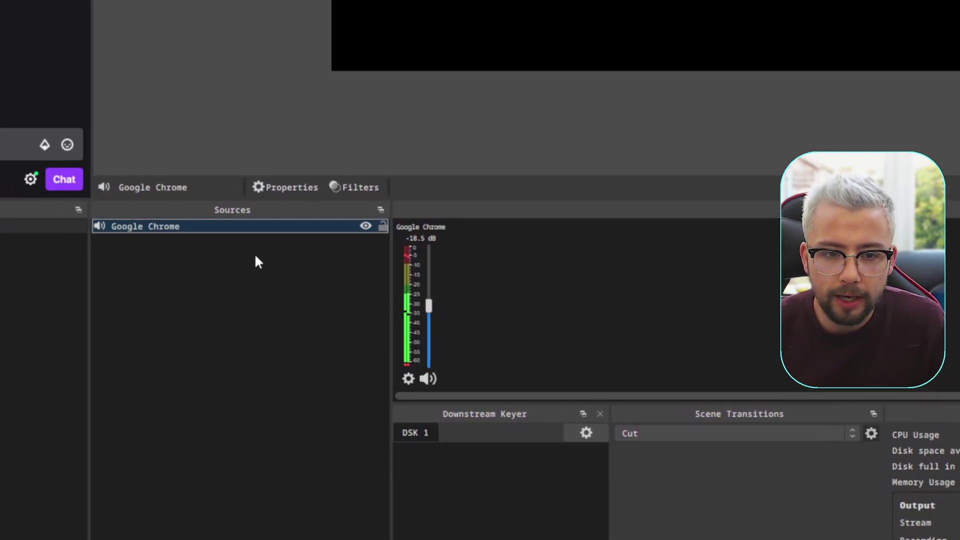
Add a second Application Audio Output Capture source named Discord and set it to capture the Discord.exe window
right_click(84, 234)
mouse_move(124, 242)
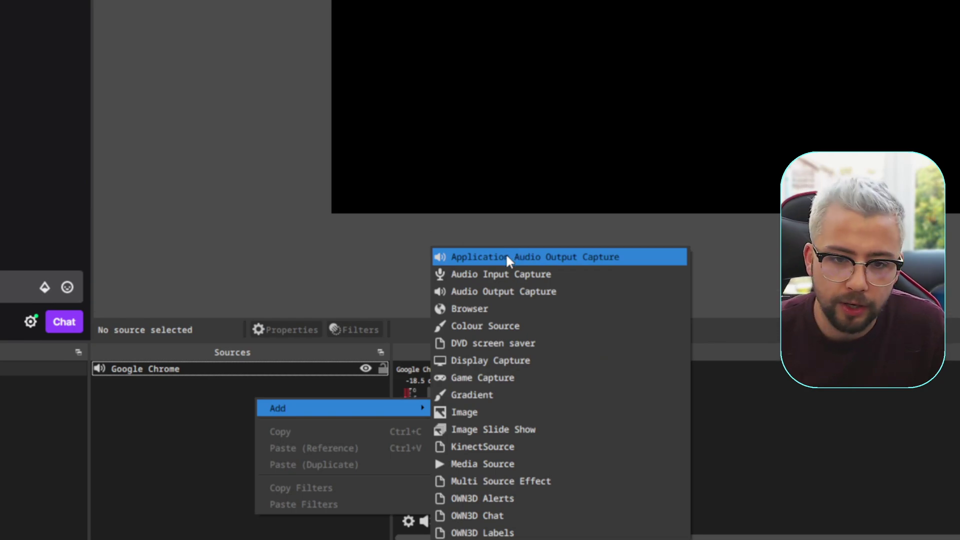
click(507, 257)
text(Discord)
key(Return)
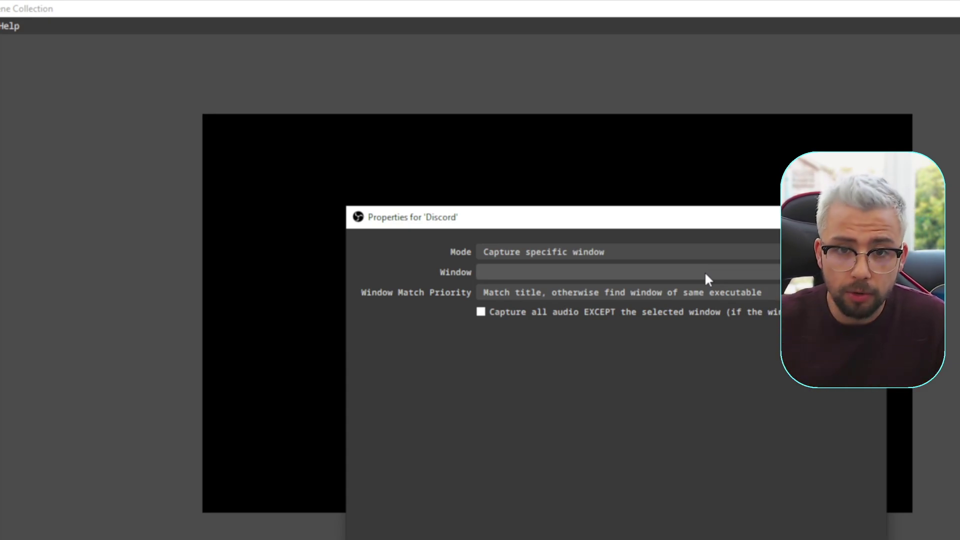
click(701, 274)
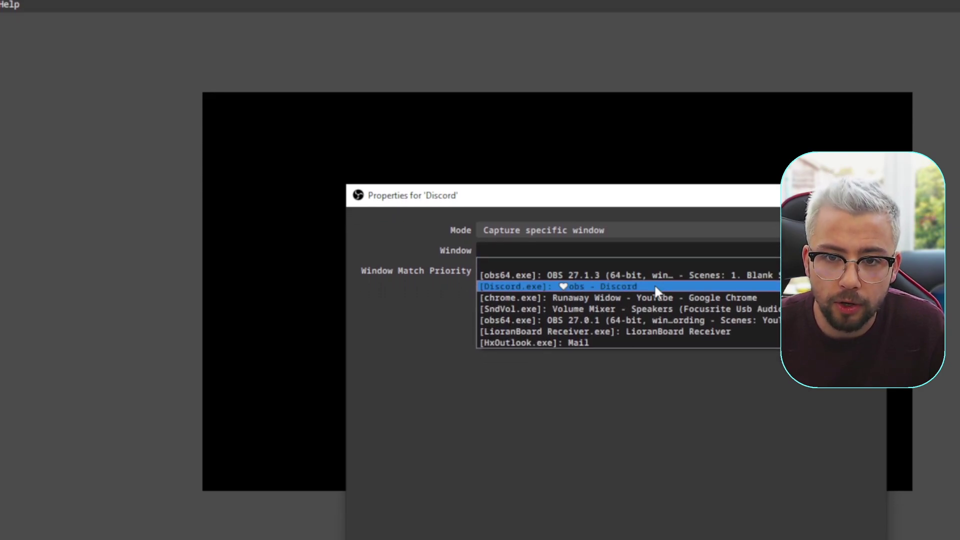
click(658, 309)
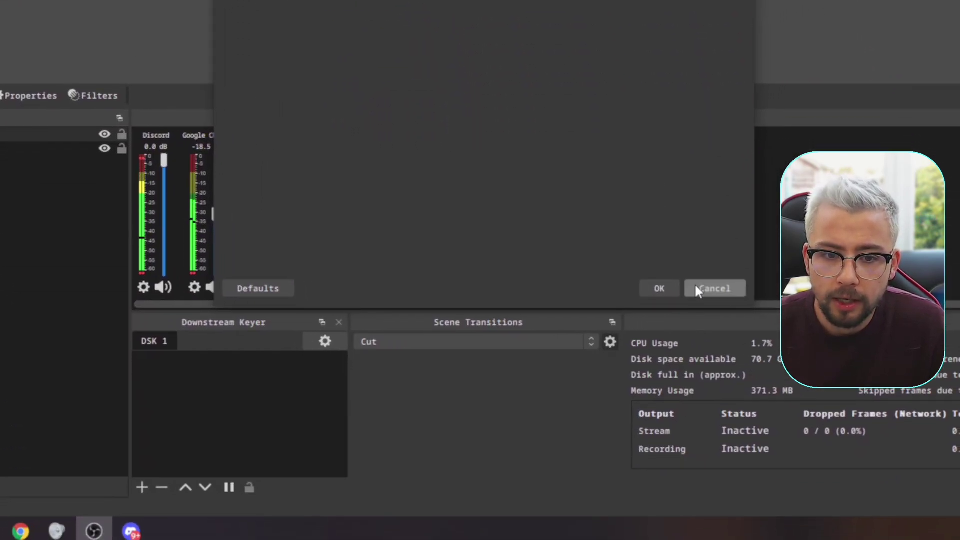
click(666, 283)
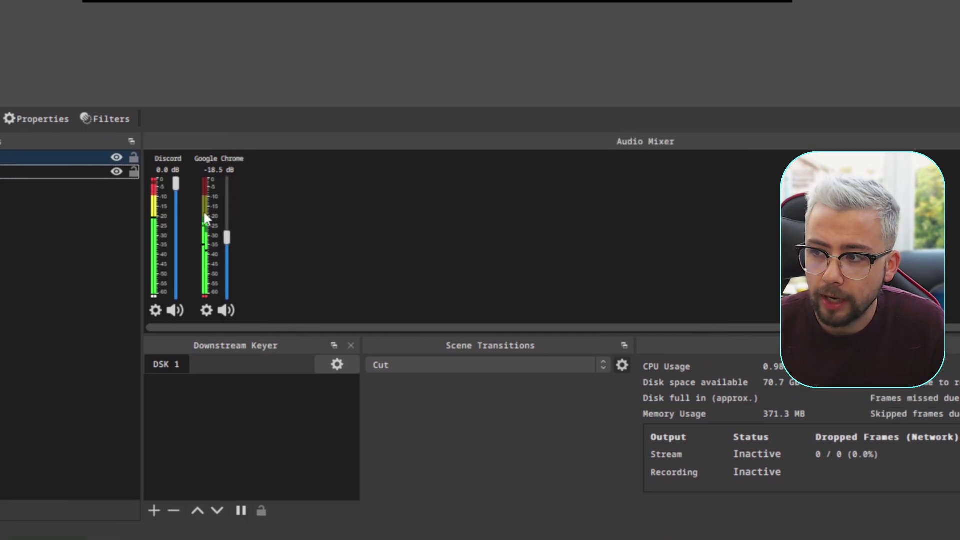
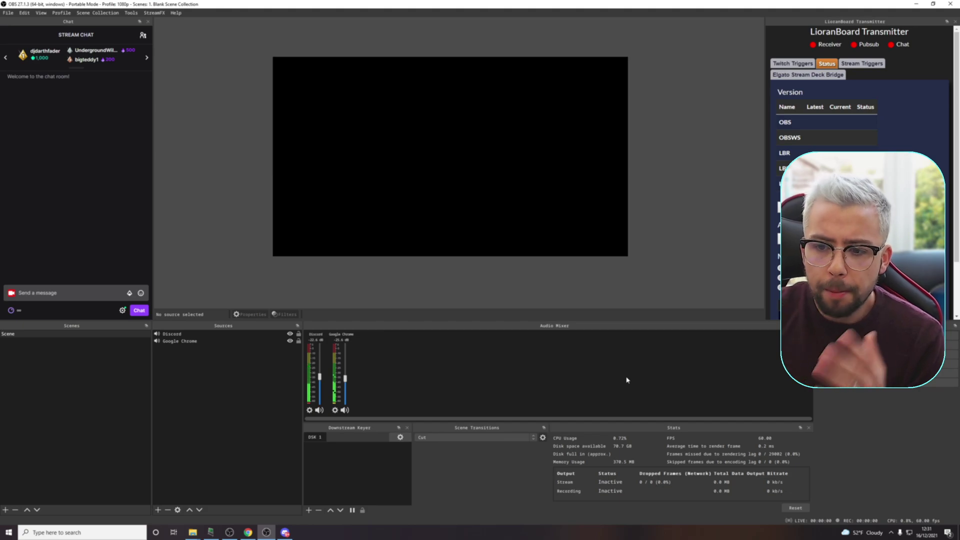
Raise the Google Chrome source's volume to 0.0 dB and mute the Discord source in the audio mixer
drag(345, 382, 340, 319)
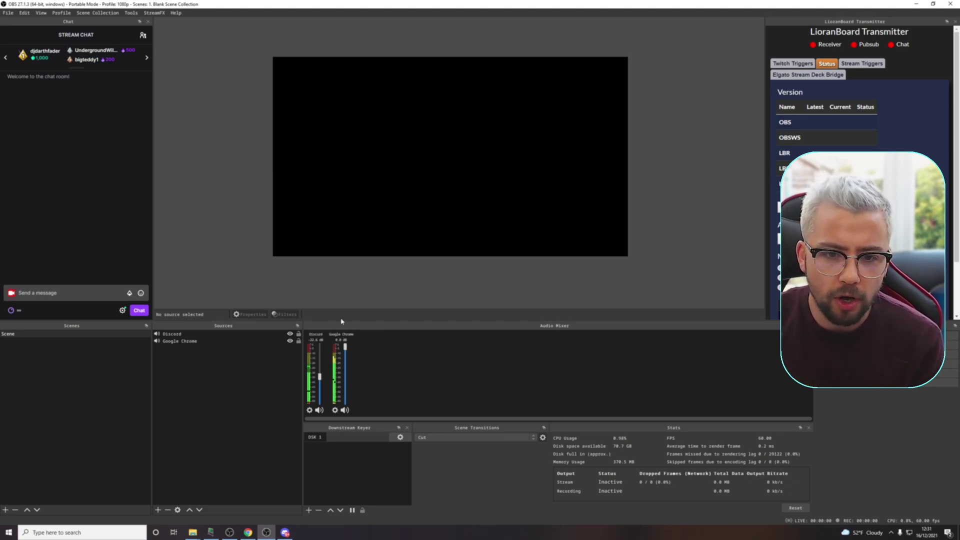
click(320, 410)
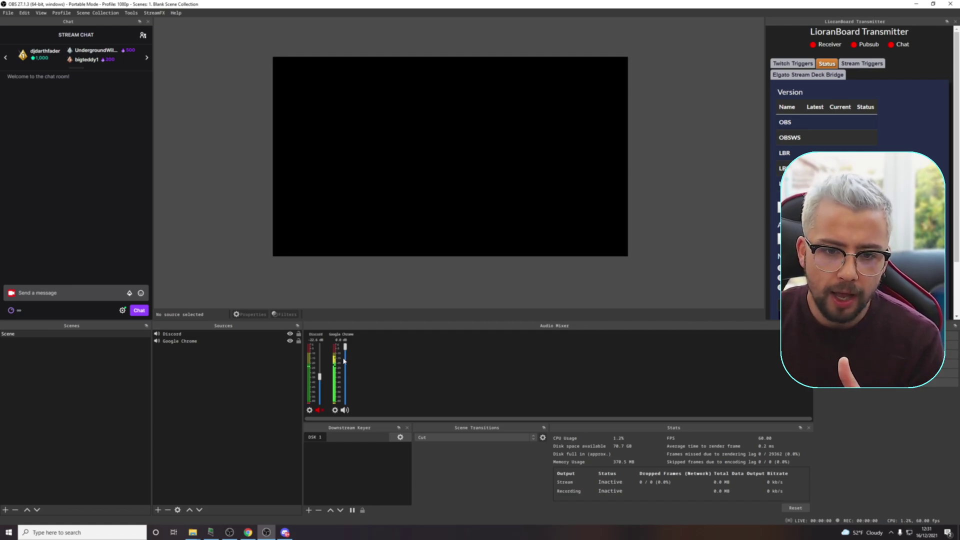
In the Windows Volume Mixer, lower Google Chrome's volume to near zero, raise it to full, and close the mixer
click(890, 533)
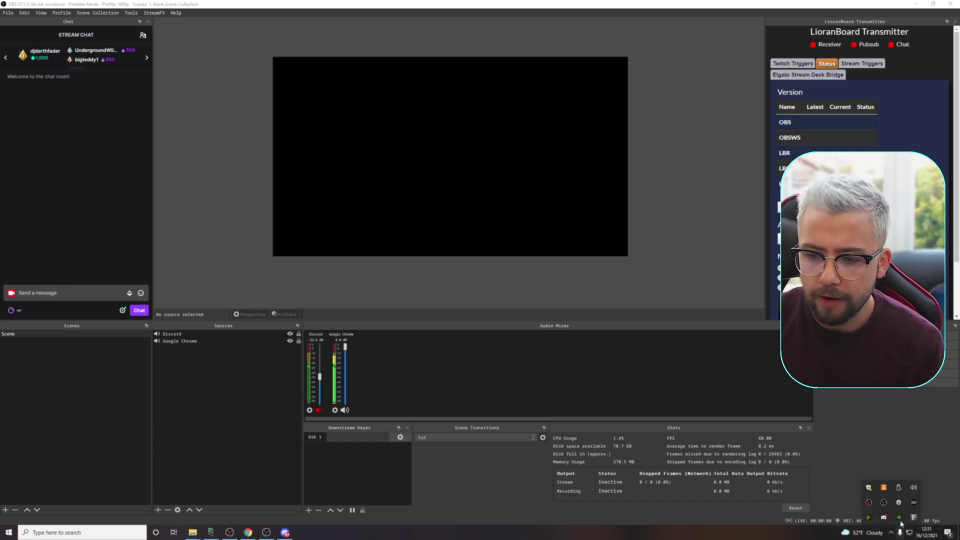
right_click(915, 487)
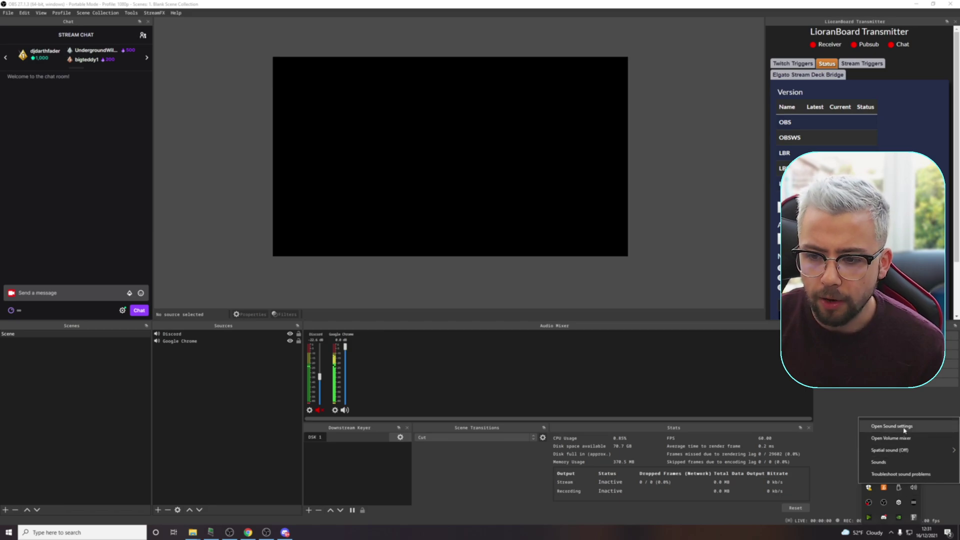
click(891, 438)
mouse_move(922, 474)
mouse_down()
mouse_move(921, 446)
mouse_move(917, 489)
mouse_move(925, 452)
mouse_move(927, 484)
mouse_up()
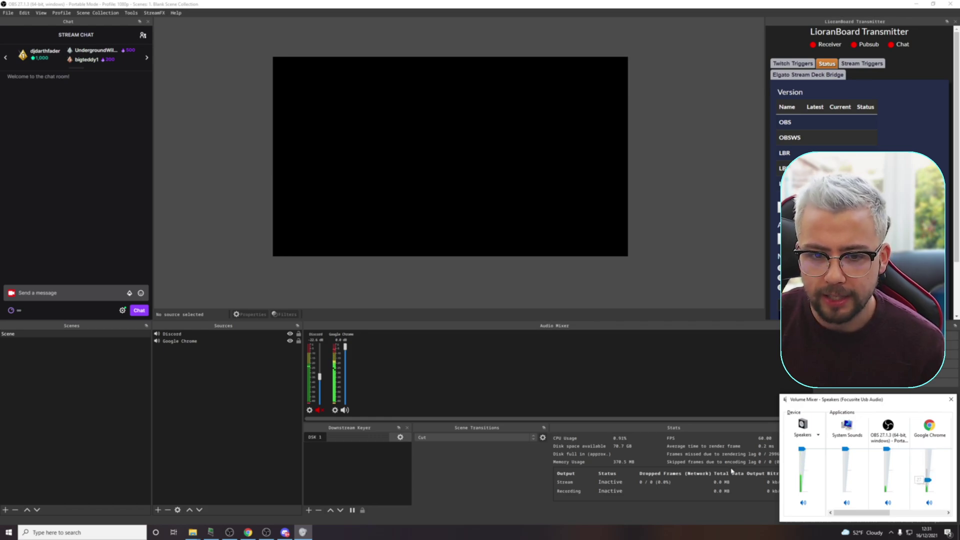
mouse_move(927, 483)
mouse_down()
mouse_move(928, 467)
mouse_move(932, 497)
mouse_up()
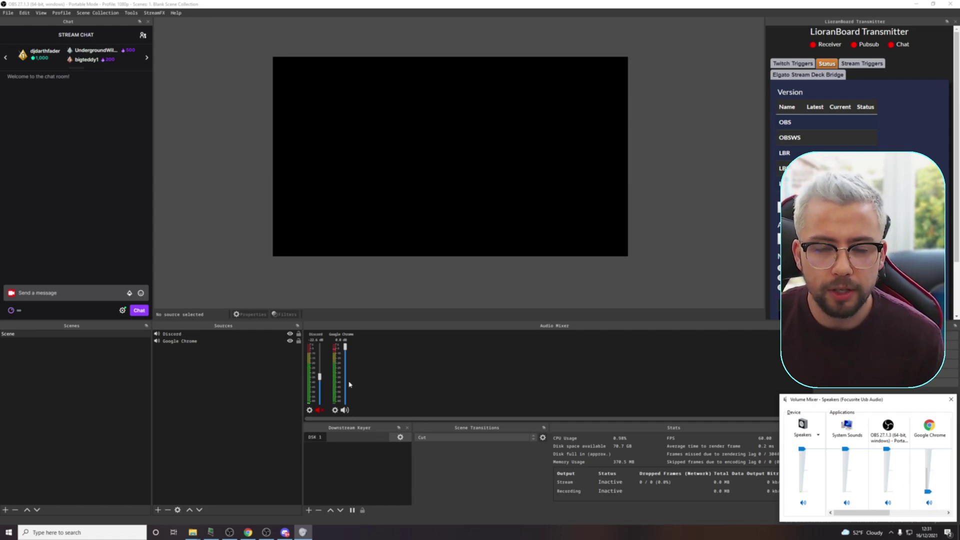
drag(927, 490, 920, 449)
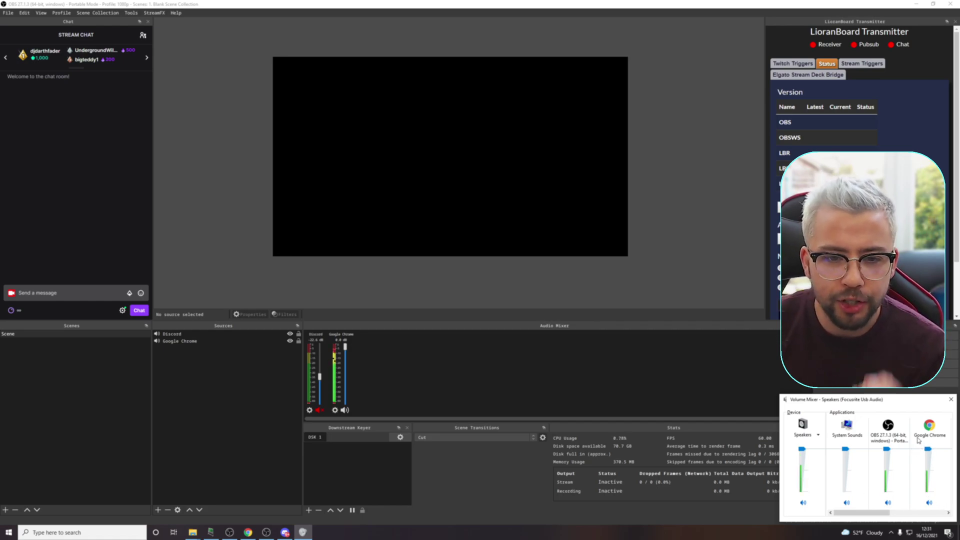
click(951, 399)
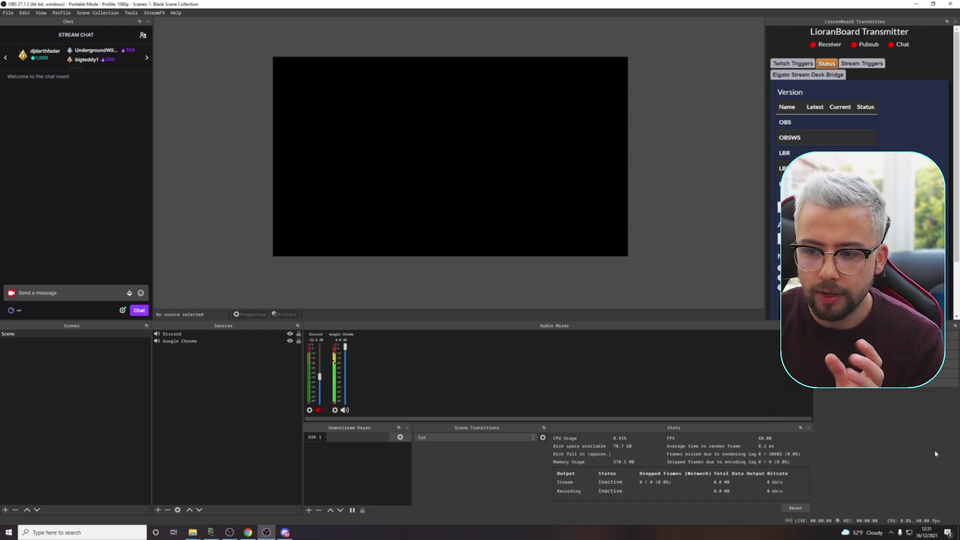
Set the Windows playback device to VoiceMeeter Input (VB-Audio VoiceMeeter VAIO)
click(891, 532)
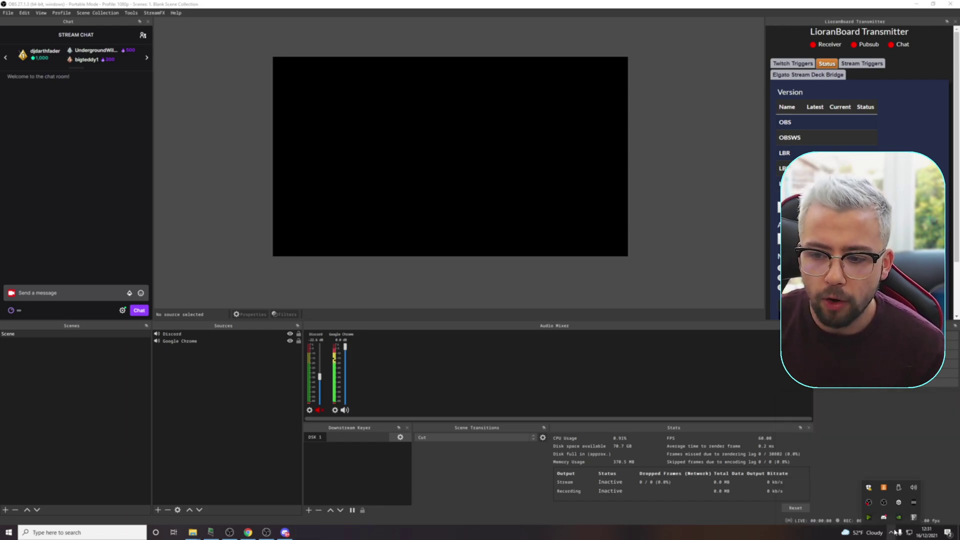
click(914, 488)
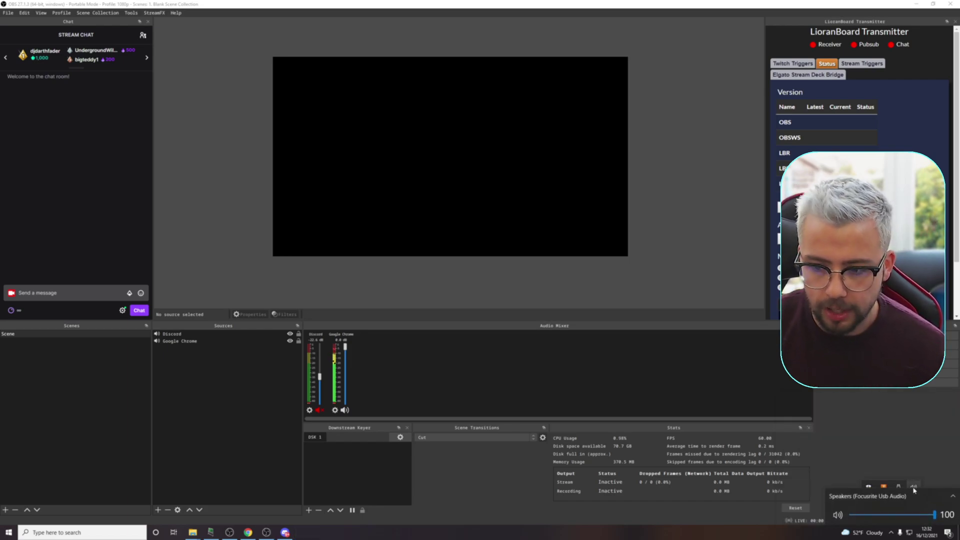
click(870, 496)
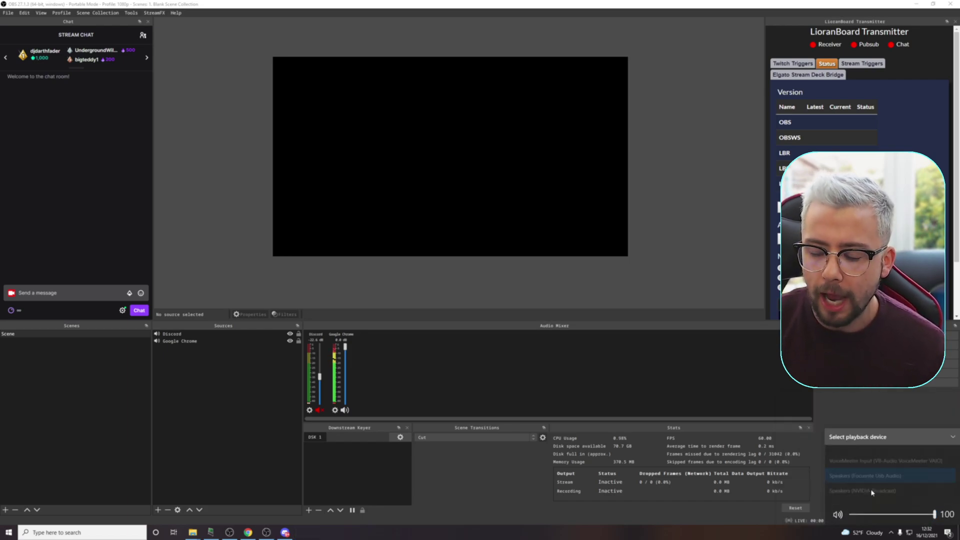
click(848, 454)
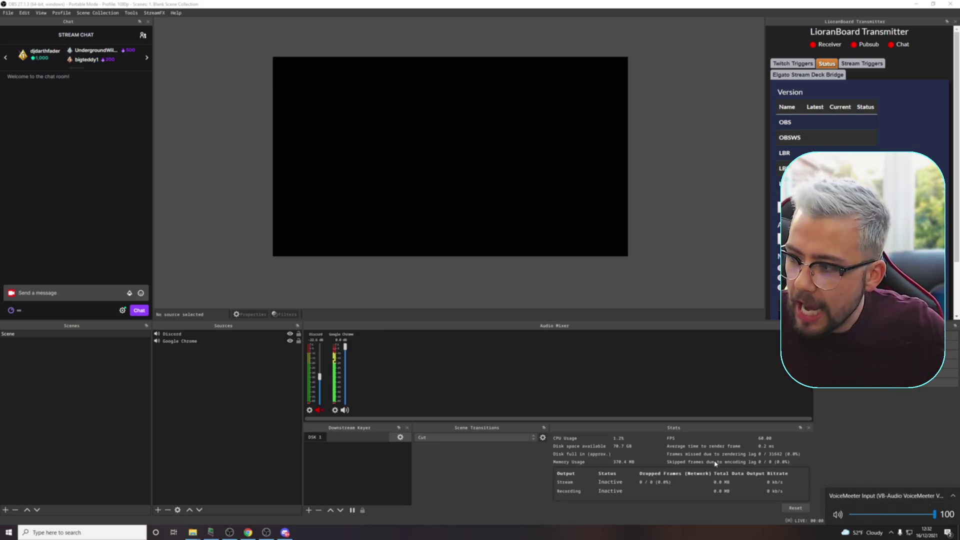
click(390, 389)
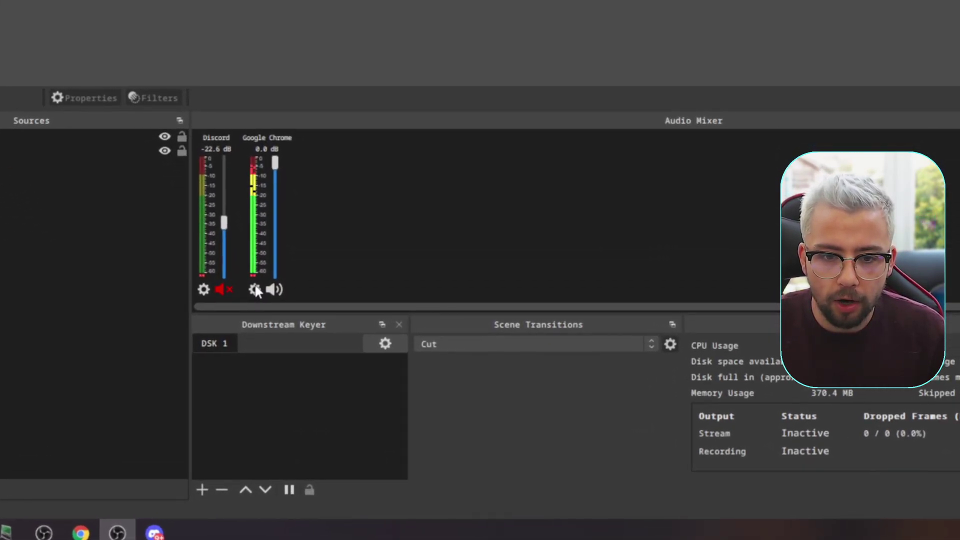
Add an Audio Monitor filter with its default name to the Google Chrome audio source
click(334, 409)
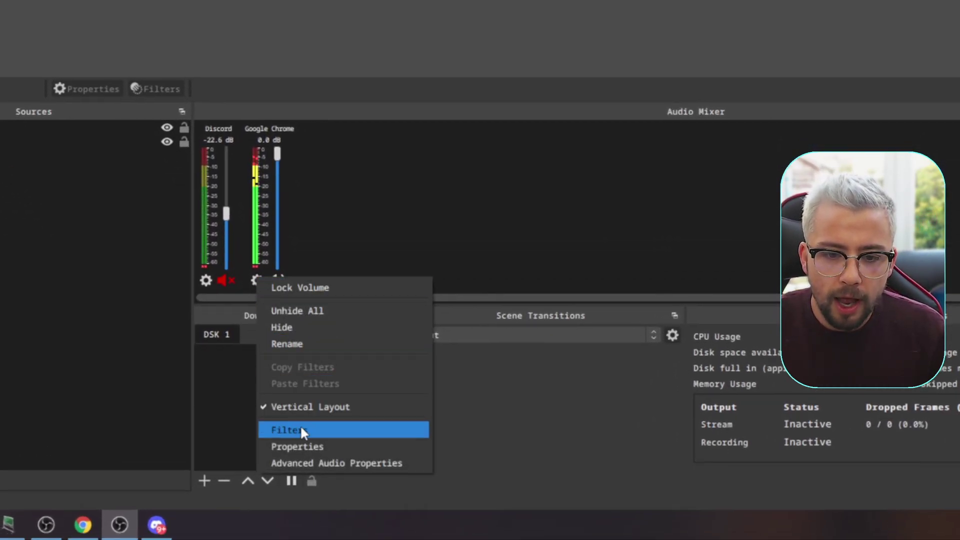
click(280, 438)
right_click(324, 70)
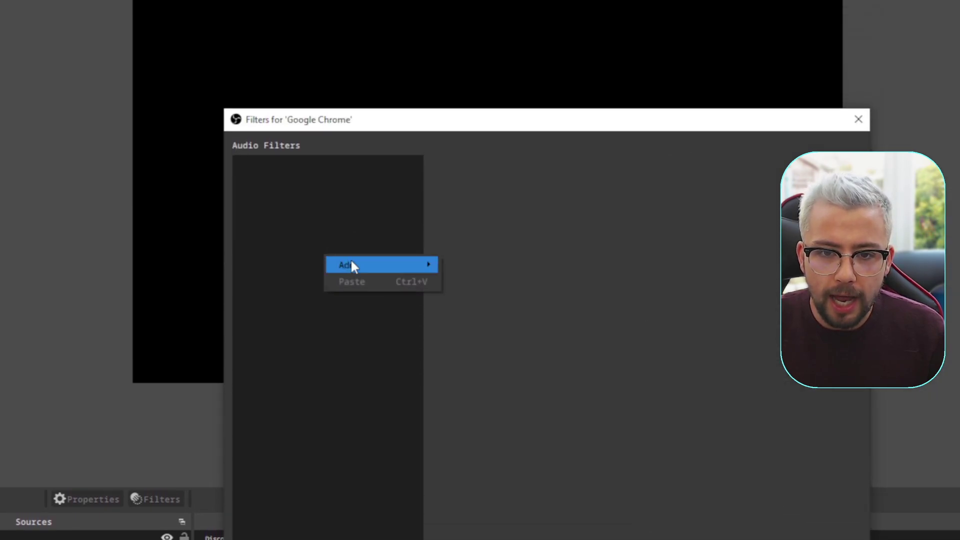
mouse_move(348, 79)
click(511, 265)
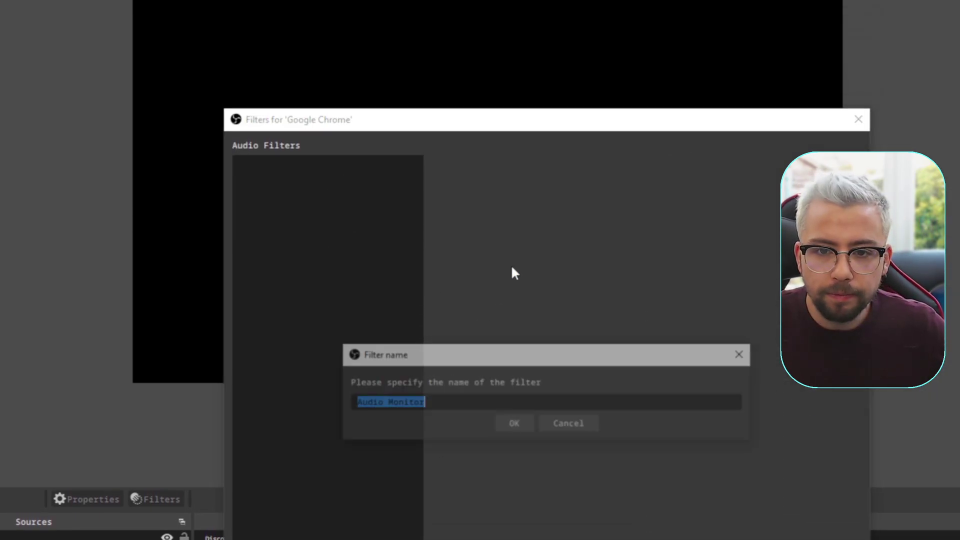
click(514, 309)
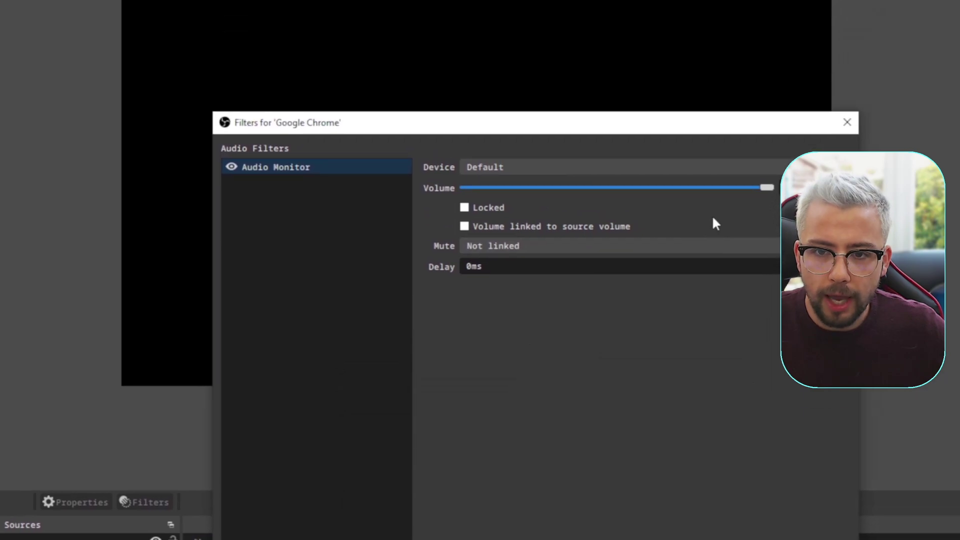
Set the Audio Monitor filter's device to Speakers (Focusrite Usb Audio), lower its volume to 44%, and close the filters window
click(671, 22)
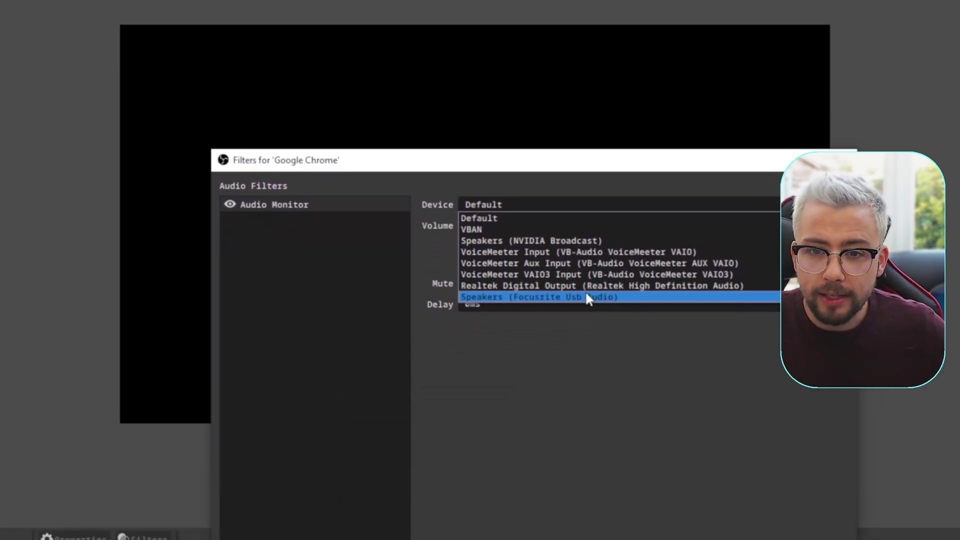
click(502, 284)
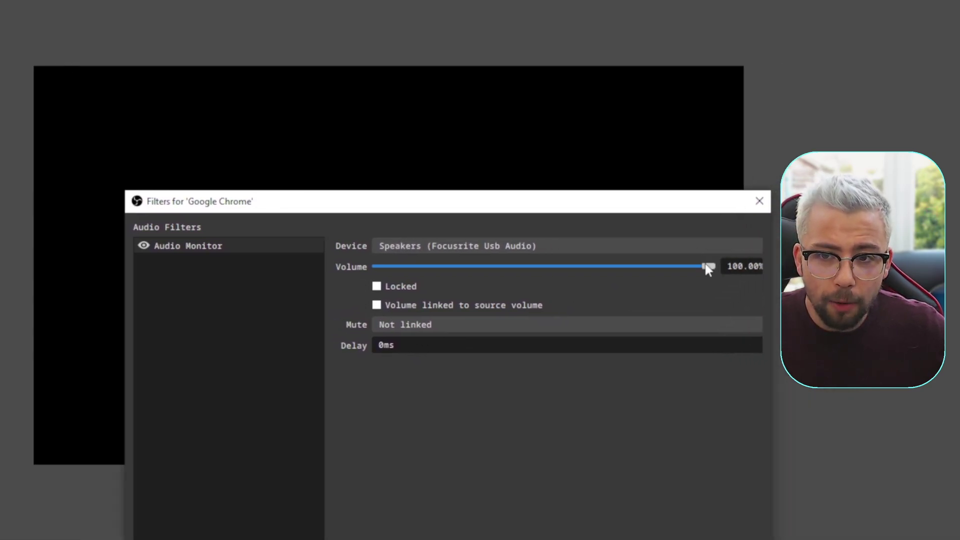
drag(706, 266, 541, 270)
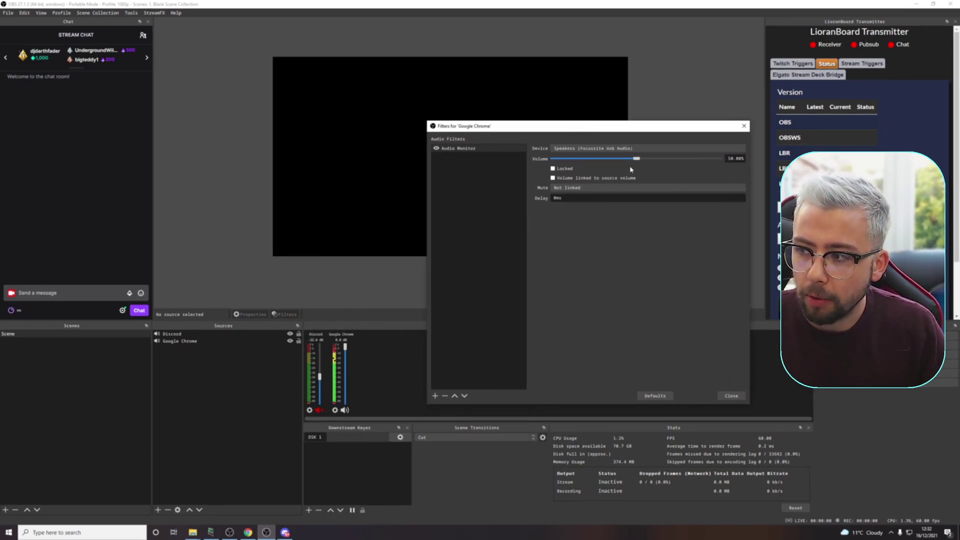
drag(636, 159, 625, 179)
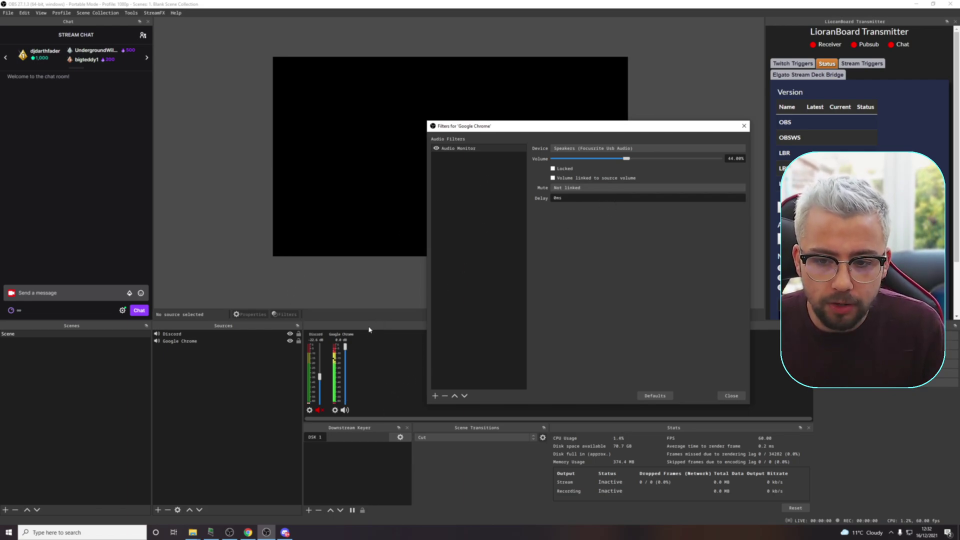
click(731, 395)
Show the Audio Monitor dock, dock it directly above the Audio Mixer, and enlarge both so their volume sliders are usable
right_click(480, 328)
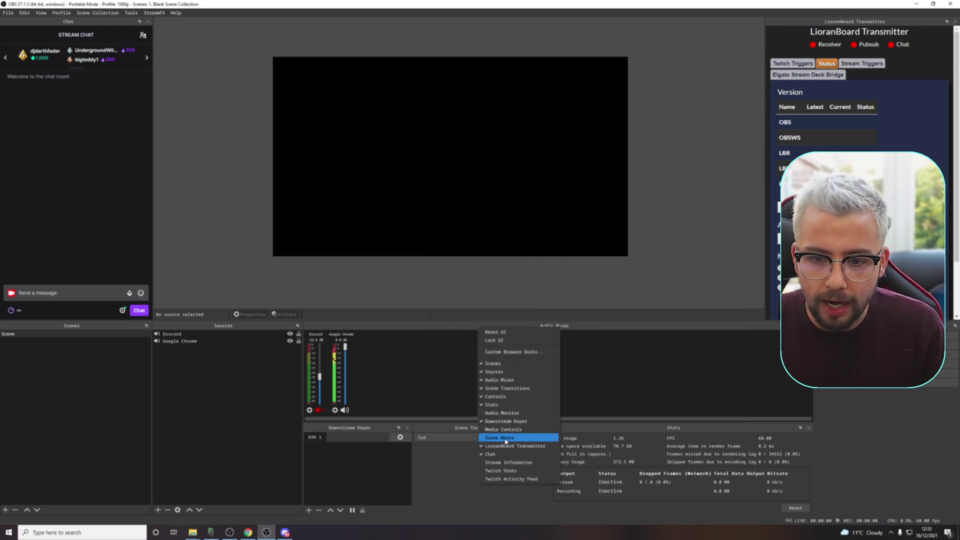
click(504, 414)
drag(338, 151, 414, 326)
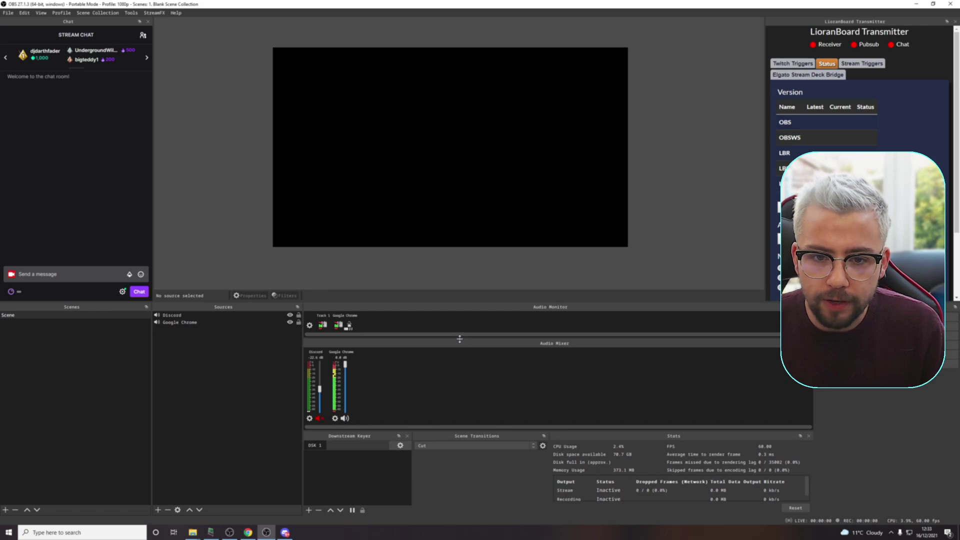
drag(451, 302, 442, 218)
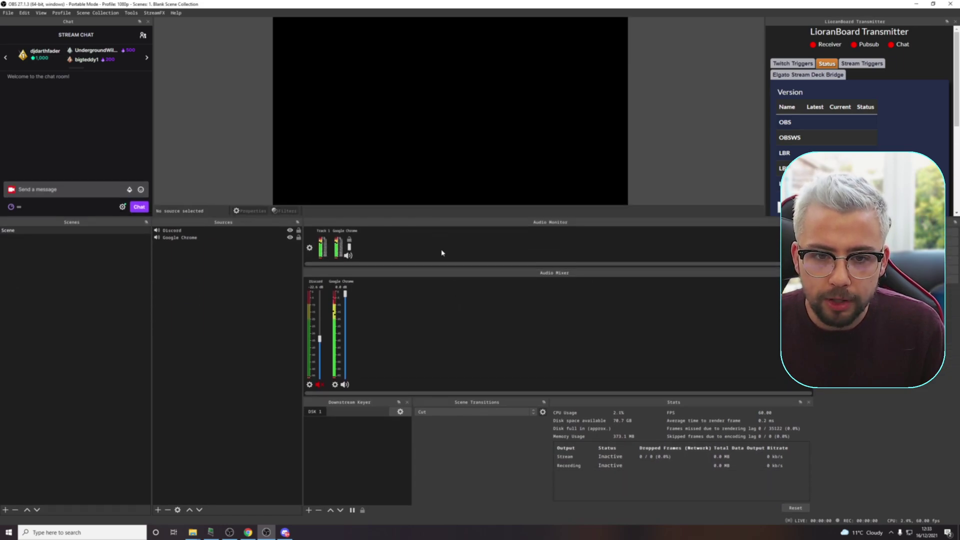
drag(451, 269, 451, 309)
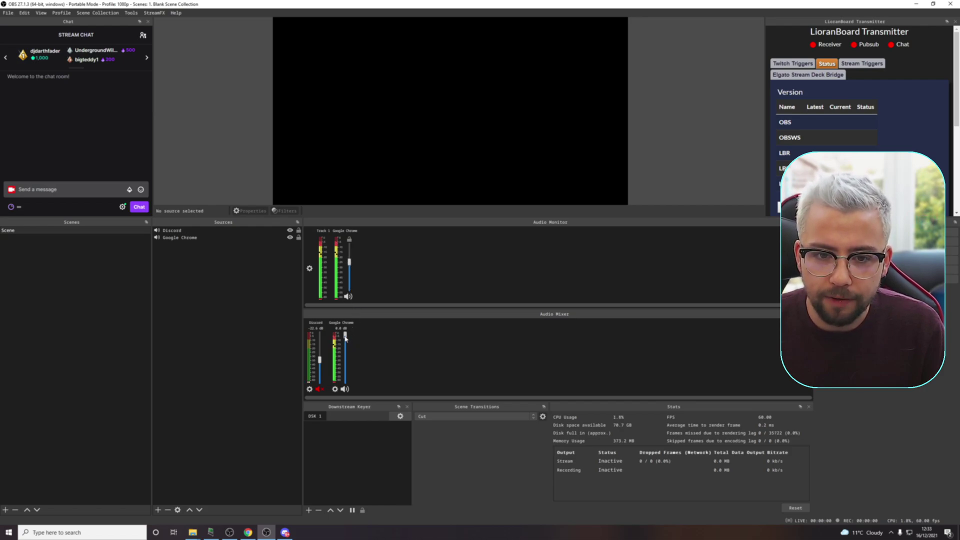
Lower Google Chrome's level in the Audio Mixer to about -20 dB and check the current Windows playback device
drag(346, 335, 345, 358)
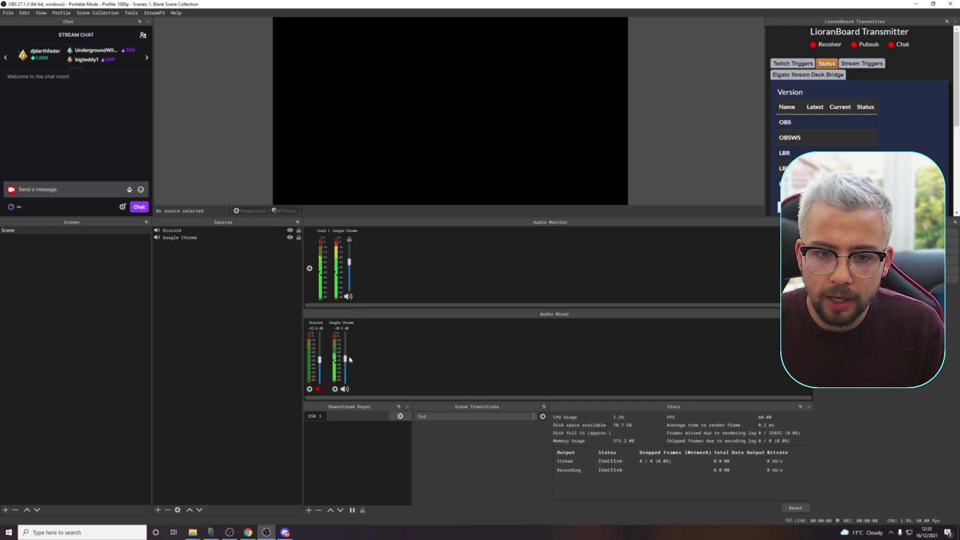
click(891, 532)
click(913, 487)
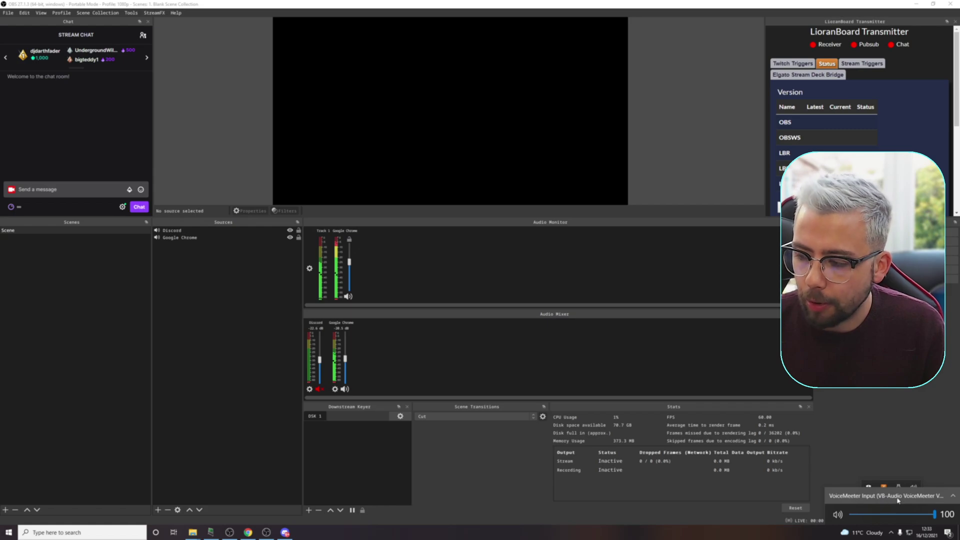
click(398, 321)
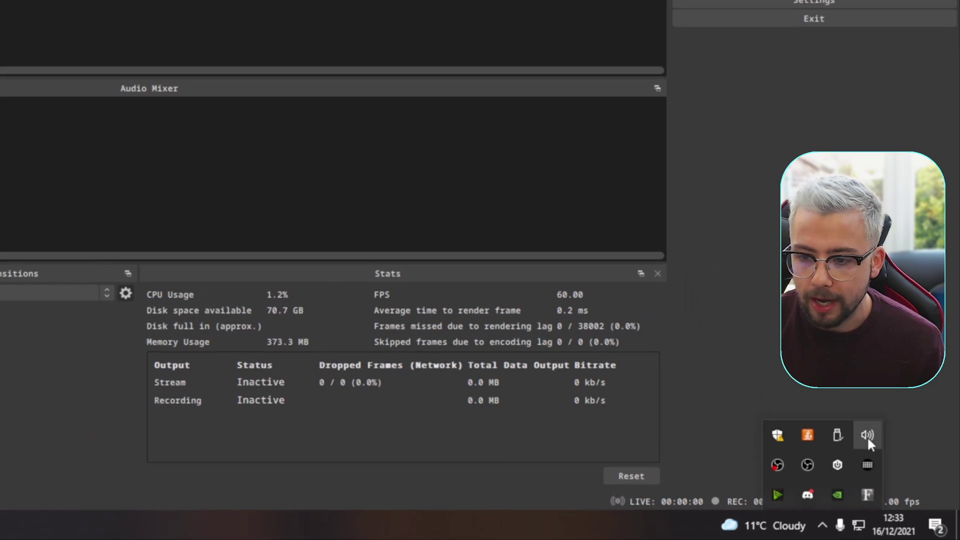
Set the Windows playback device to Speakers (Focusrite Usb Audio)
click(867, 436)
click(833, 449)
scroll(802, 430, down, 3)
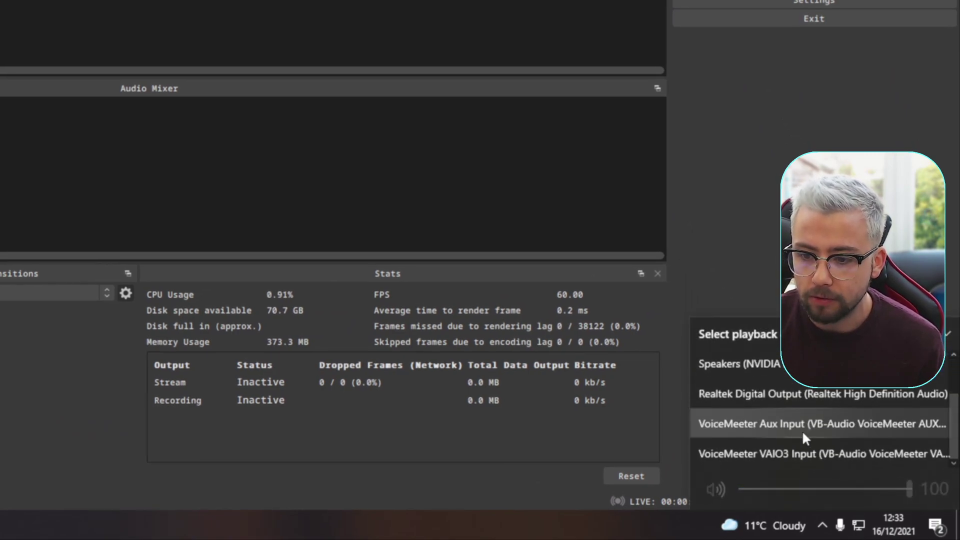
scroll(802, 430, up, 2)
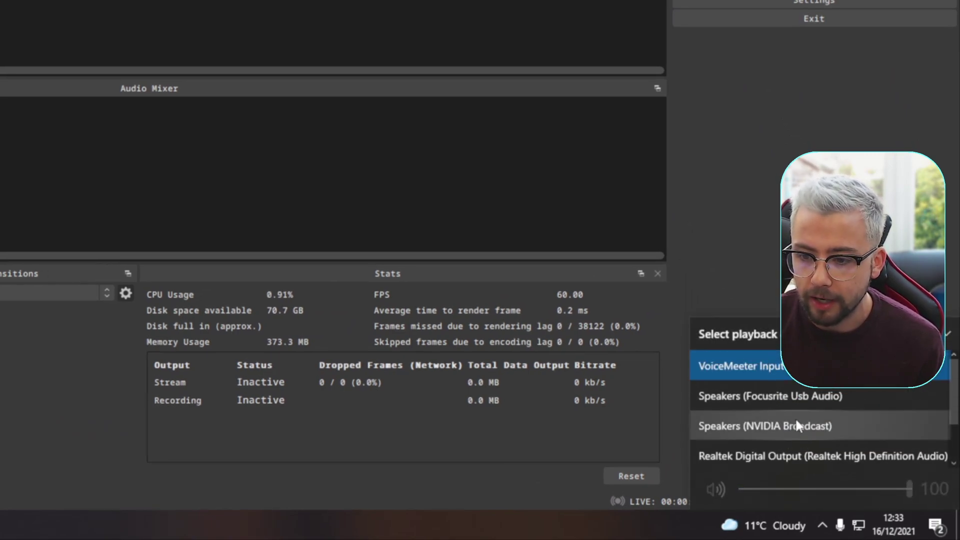
click(768, 395)
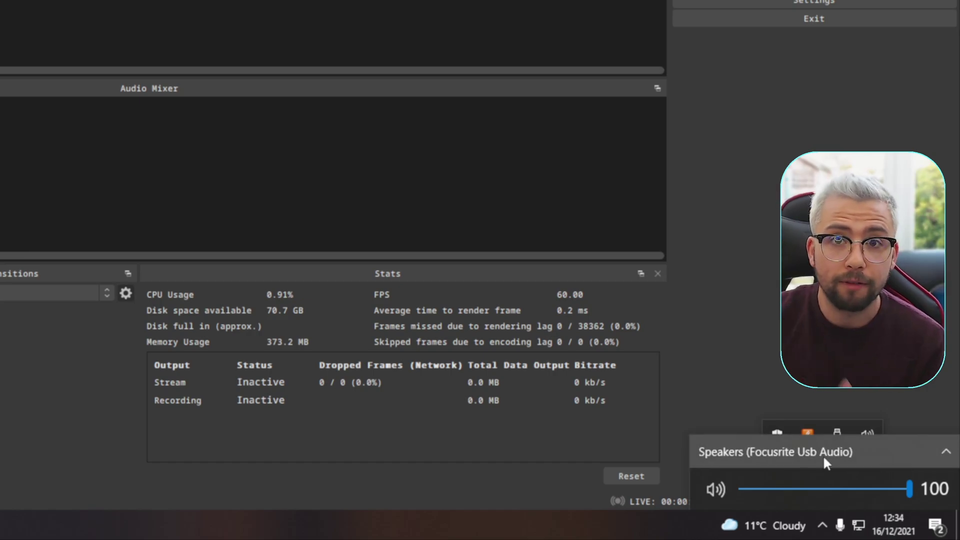